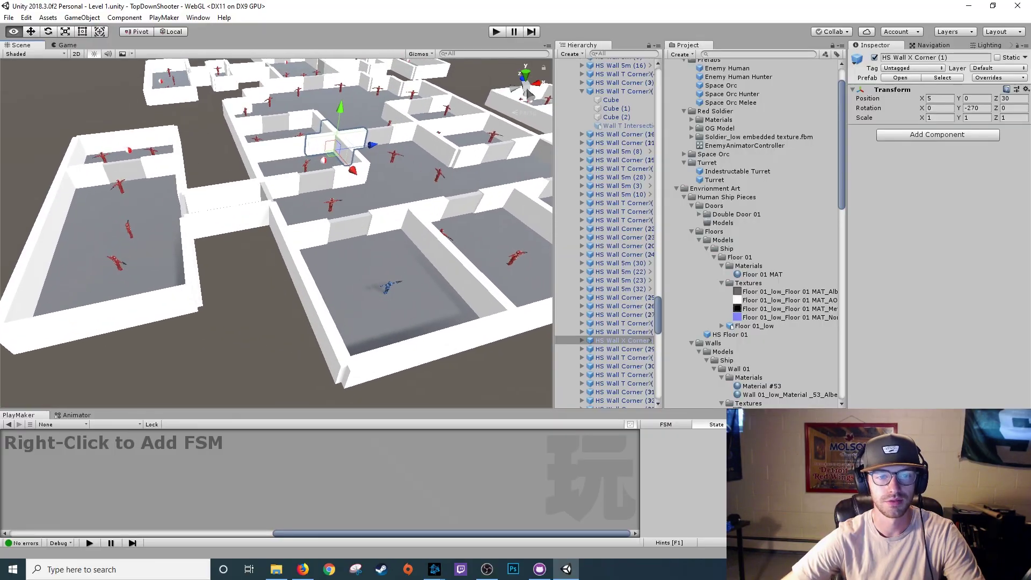
Locate the T-corner wall between the two front rooms of the level and widen the Hierarchy panel to show full object names
right_click_drag(277, 233, 301, 220)
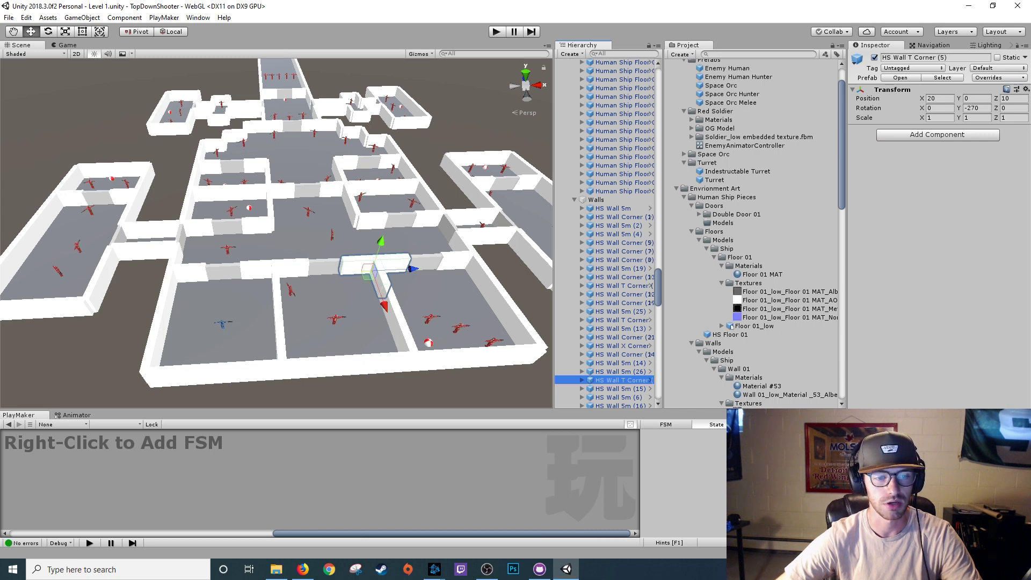
left_click(270, 272)
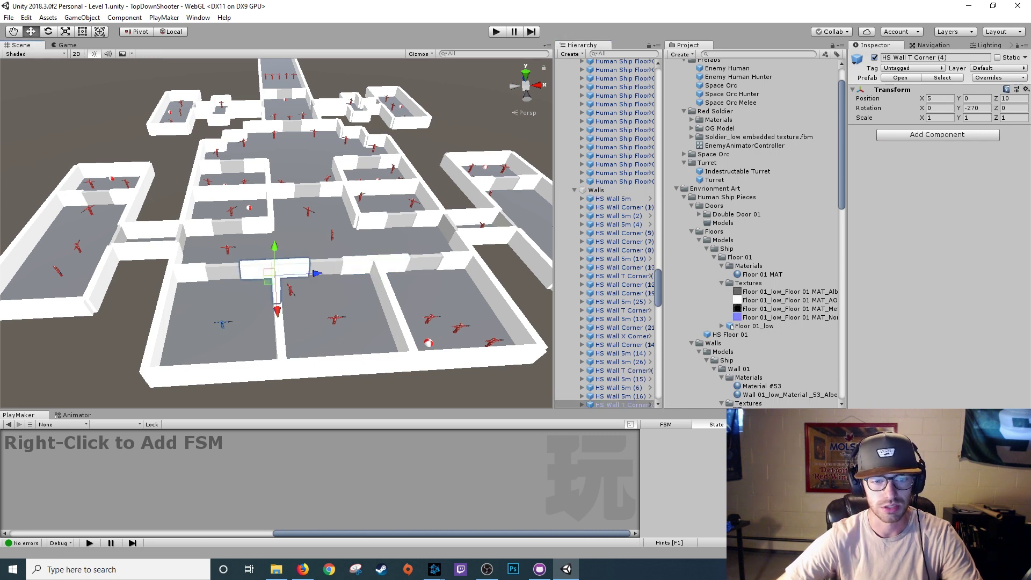
key("f")
scroll(607, 242, "down", 4)
left_click_drag(554, 242, 479, 241)
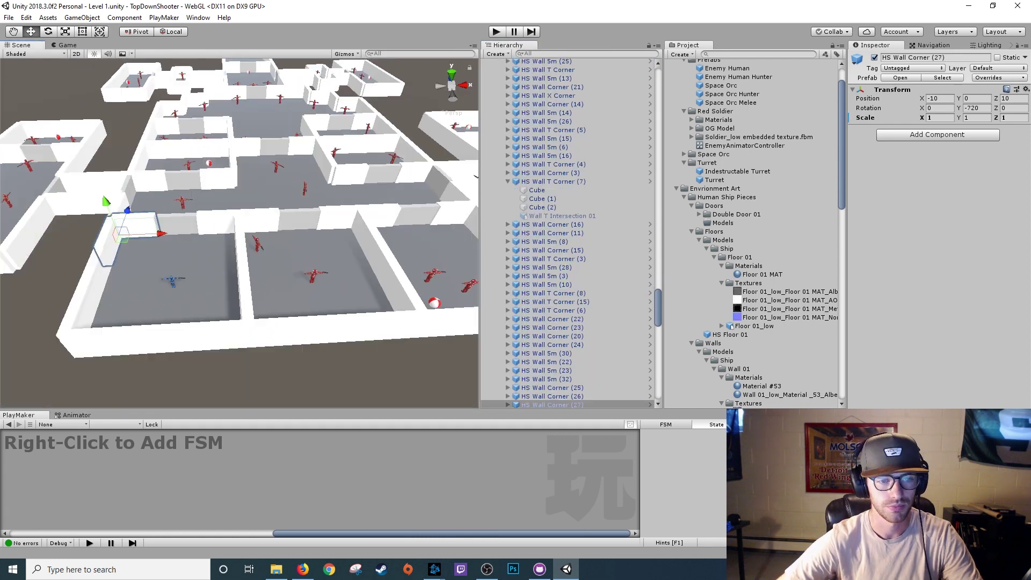
Inspect the placed T-corner walls around the front rooms and side corridors, ending on HS Wall T Corner (4)
left_click(197, 224)
key("f")
left_click(359, 217)
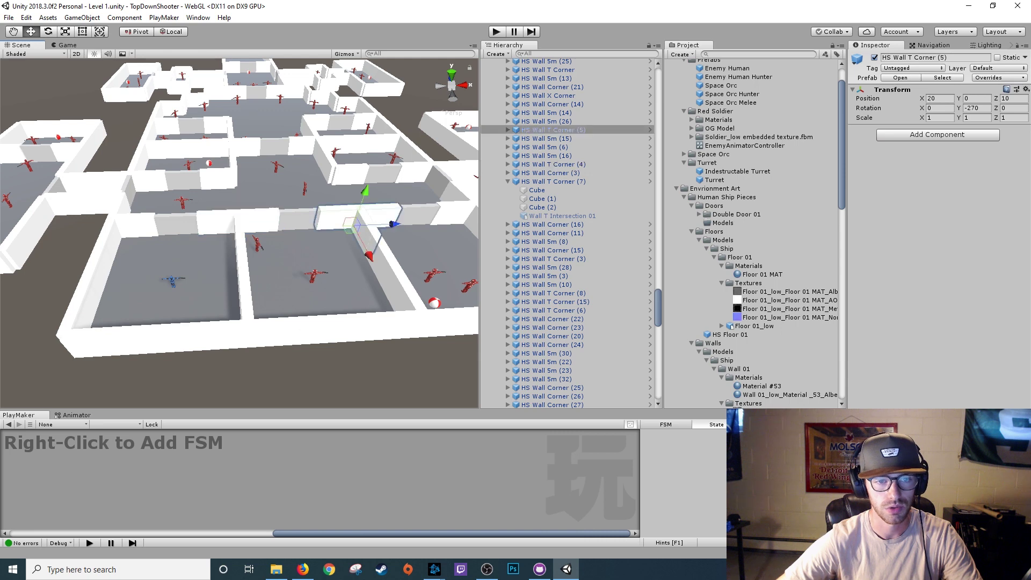
left_click(390, 143)
left_click(80, 148)
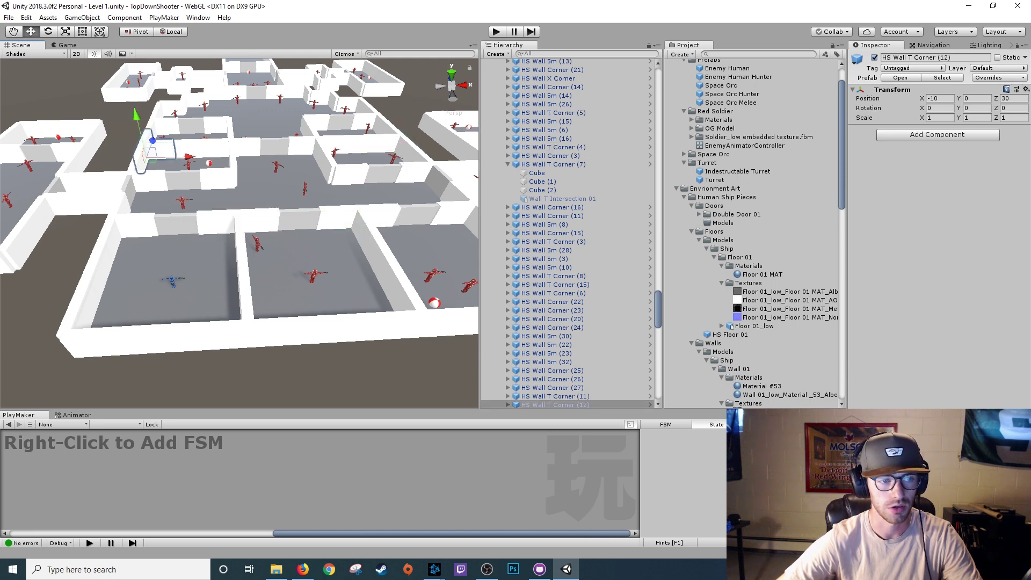
key("alt")
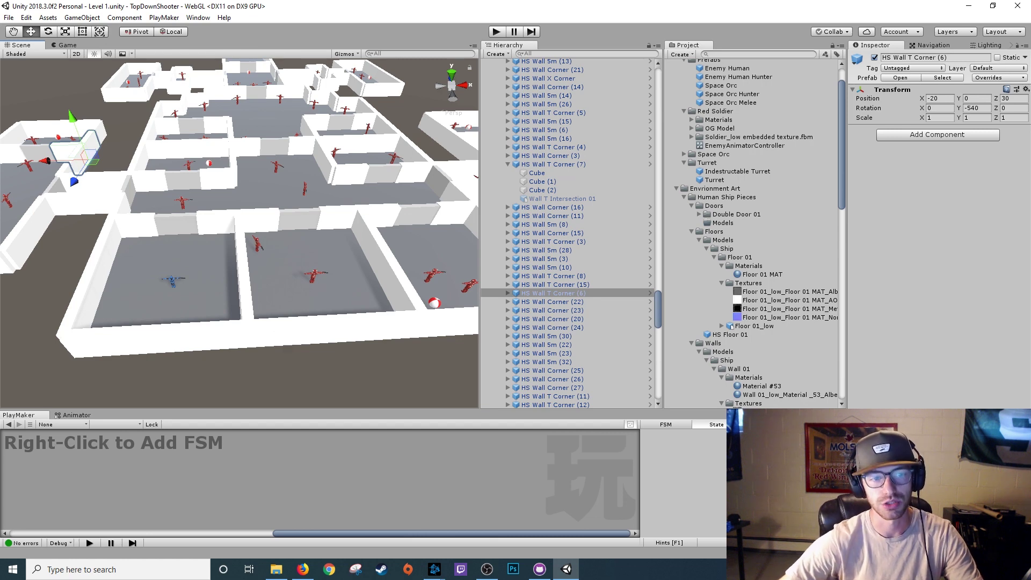
left_click(237, 221)
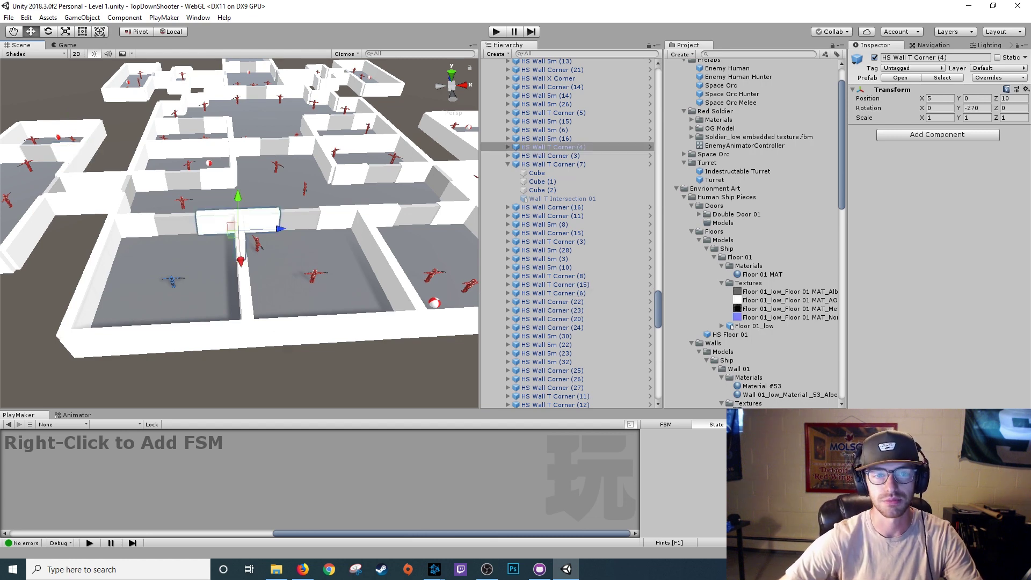
scroll(239, 223, "up", 1)
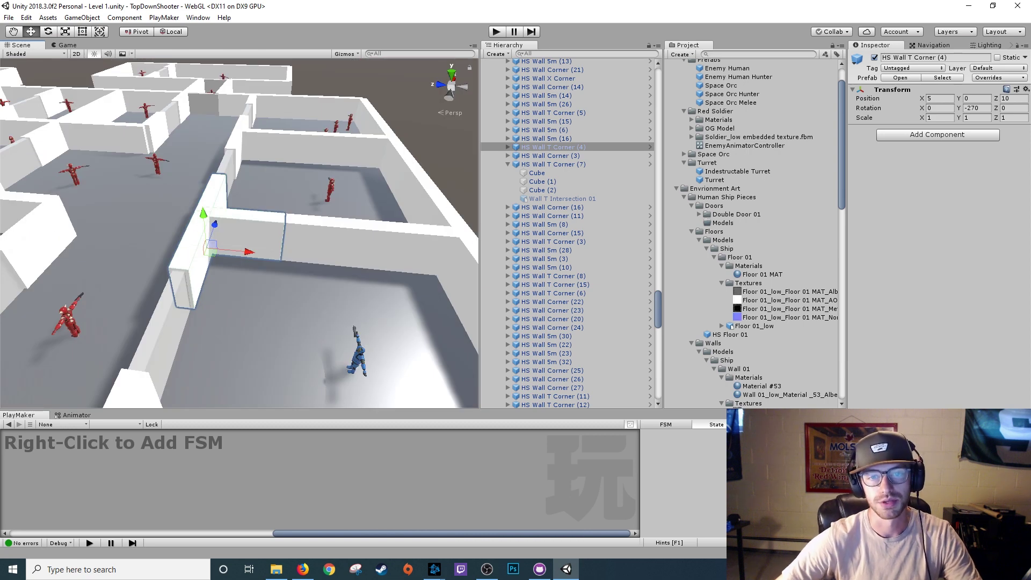
Open the prefab asset of HS Wall T Corner (4) and inspect its three placeholder cubes one by one
right_click(576, 146)
left_click(621, 218)
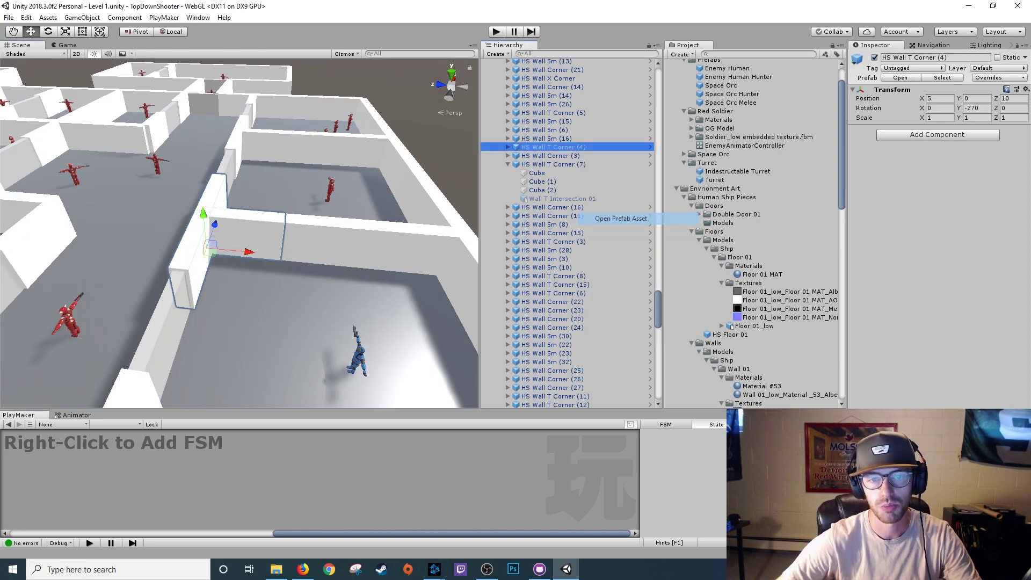
left_click(514, 85)
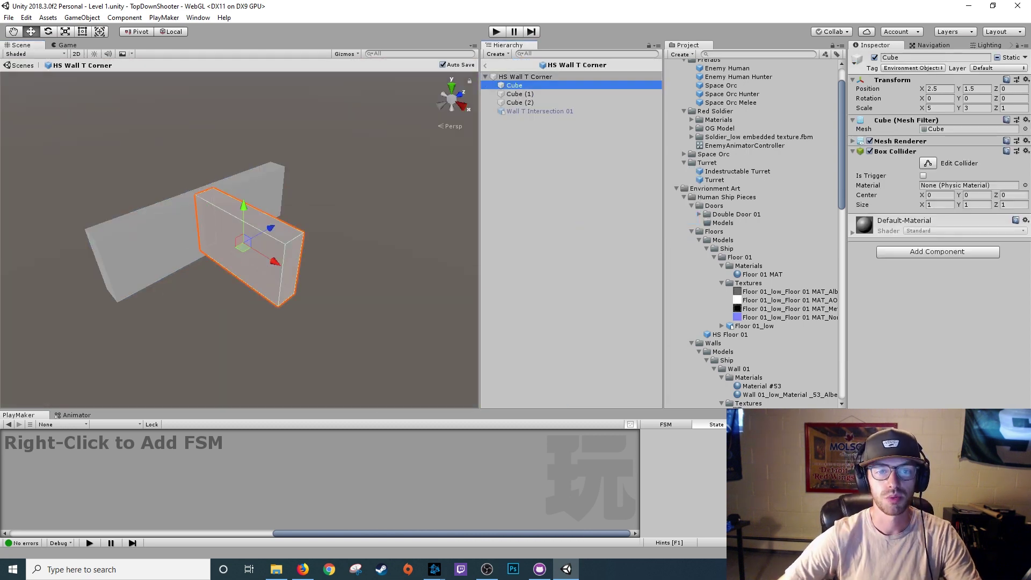
left_click_drag(236, 237, 261, 237, "alt")
scroll(261, 237, "up", 2)
left_click(520, 94)
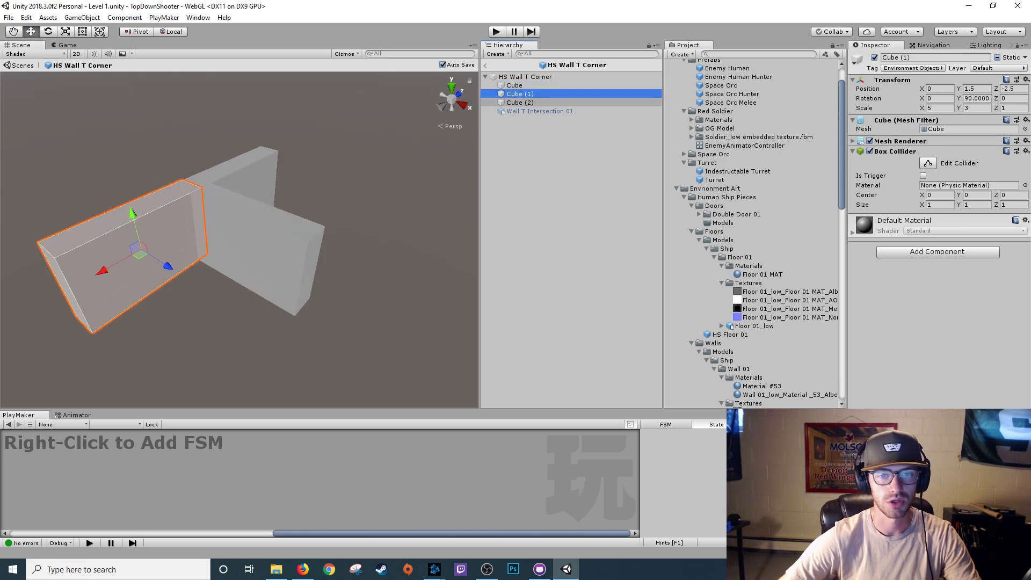
left_click(520, 103)
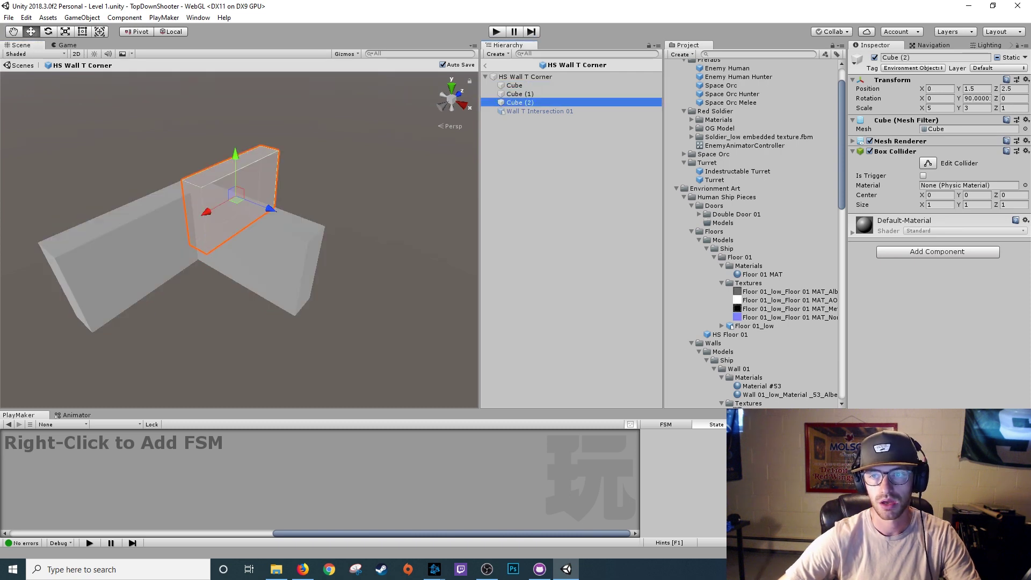
Check which tag and static flags are assigned to the placeholder cubes in the T-corner prefab
left_click(912, 68)
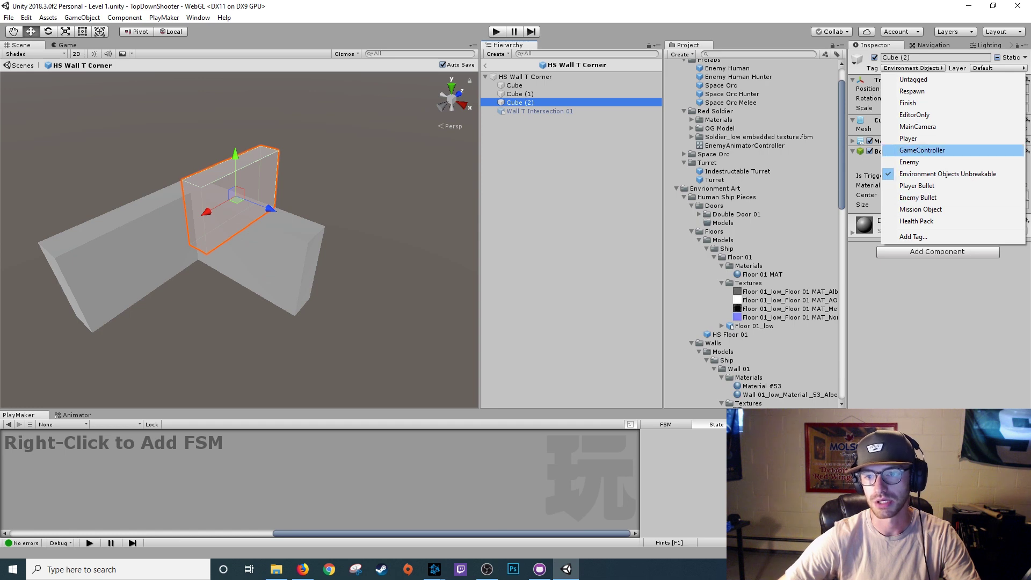
left_click(937, 301)
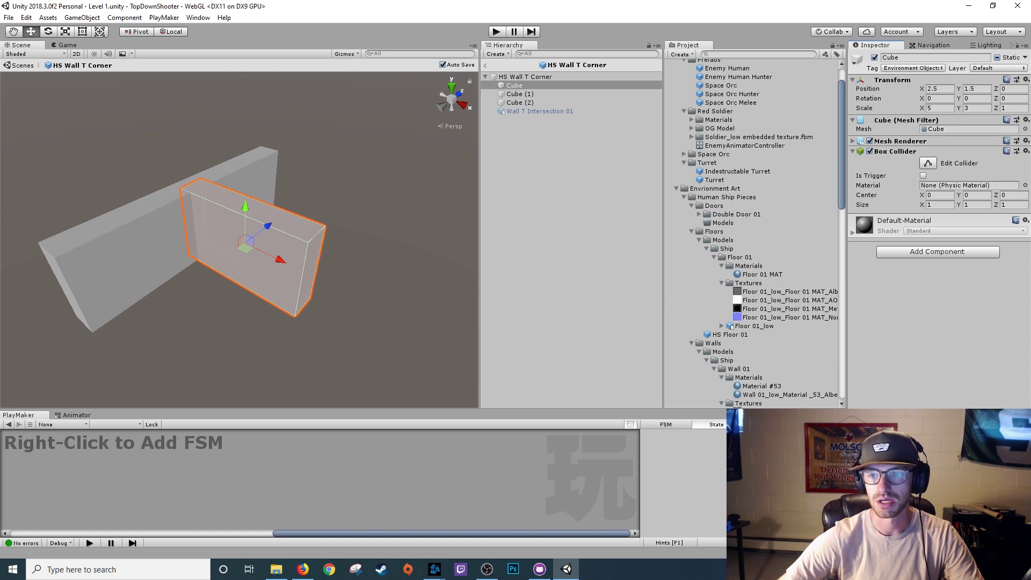
left_click(1013, 57)
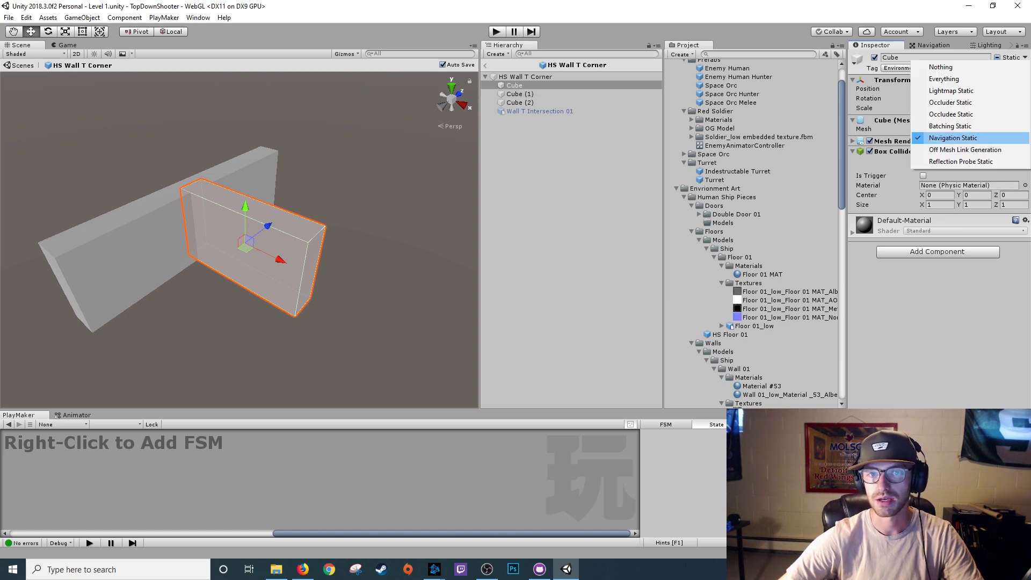
left_click(515, 85)
Return to the level scene and examine the navigation mesh around the T-corner wall
left_click(485, 66)
left_click(933, 45)
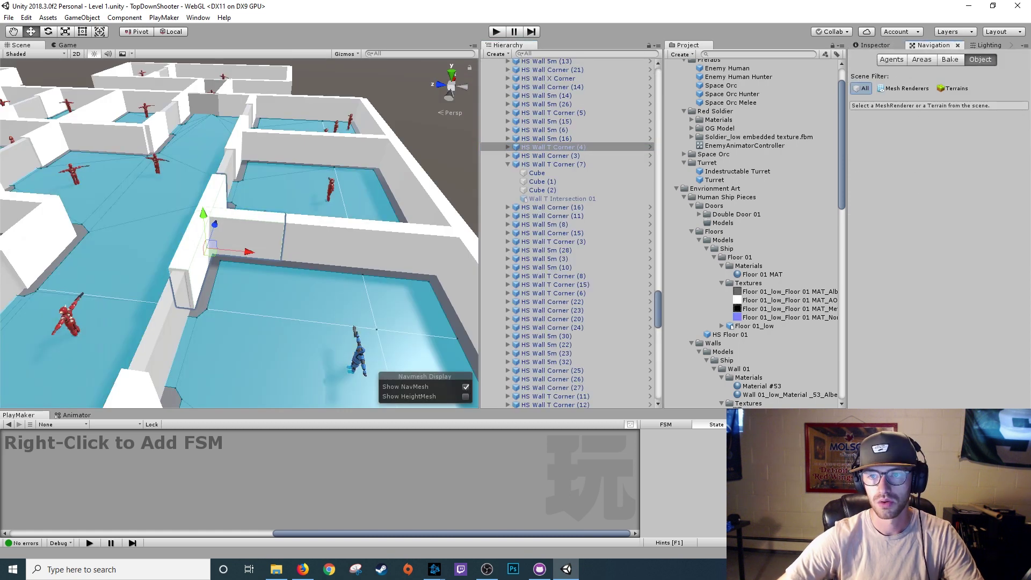
right_click_drag(376, 145, 312, 96)
key("w")
key("s")
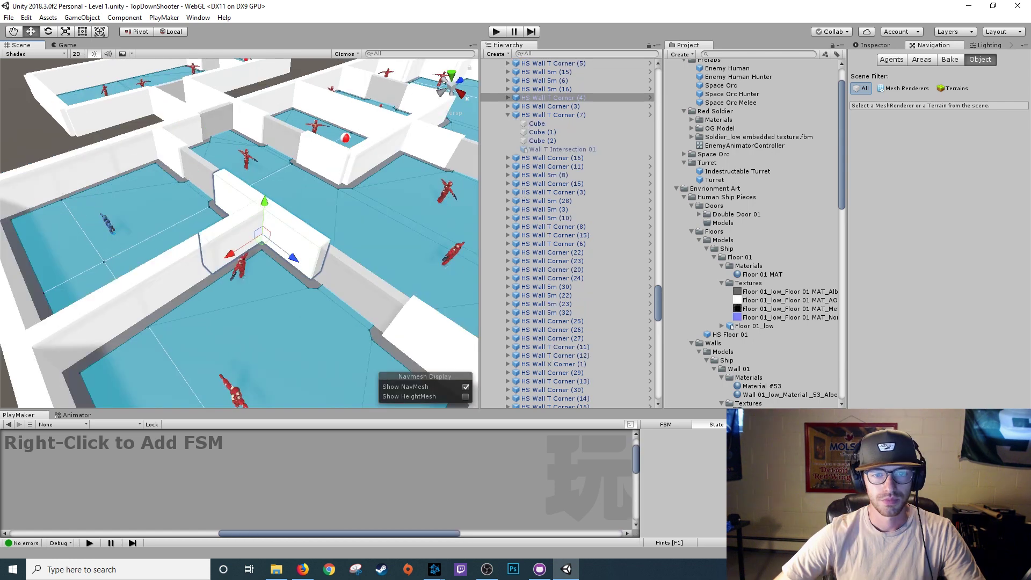
Reopen the HS Wall T Corner prefab and activate its Wall T Intersection 01 model
right_click(555, 96)
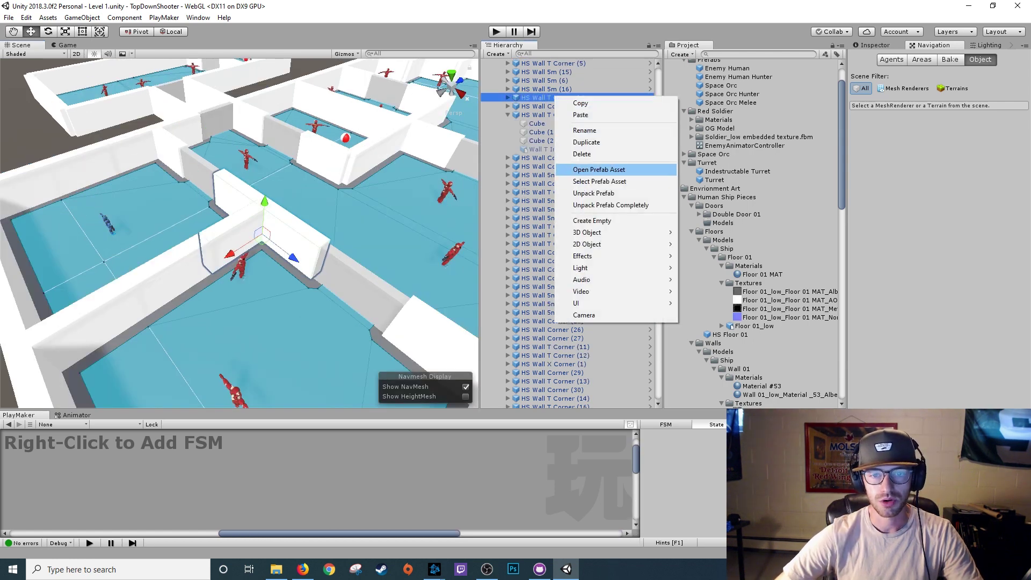
left_click(591, 168)
left_click(540, 112)
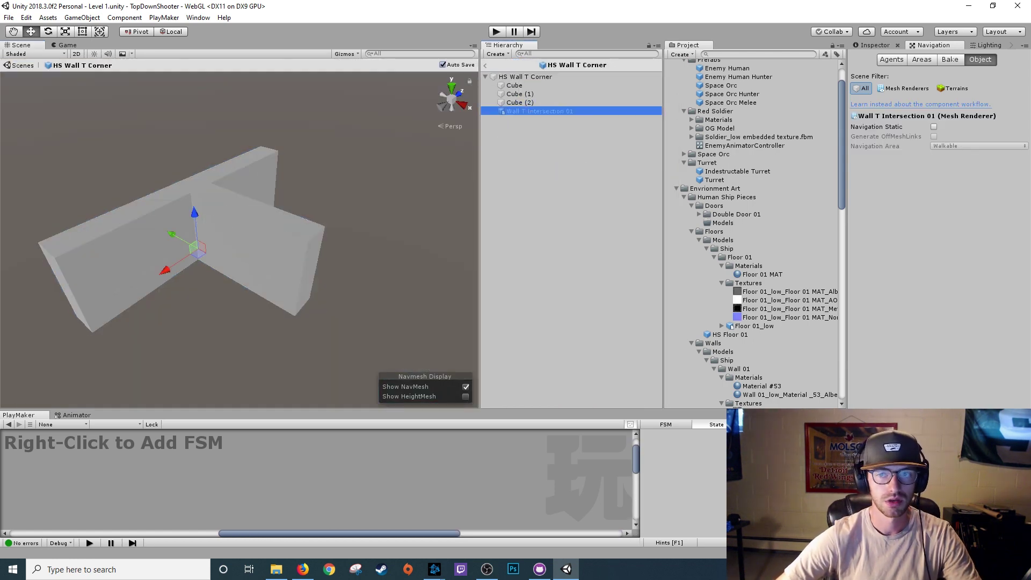
left_click(875, 45)
left_click(875, 57)
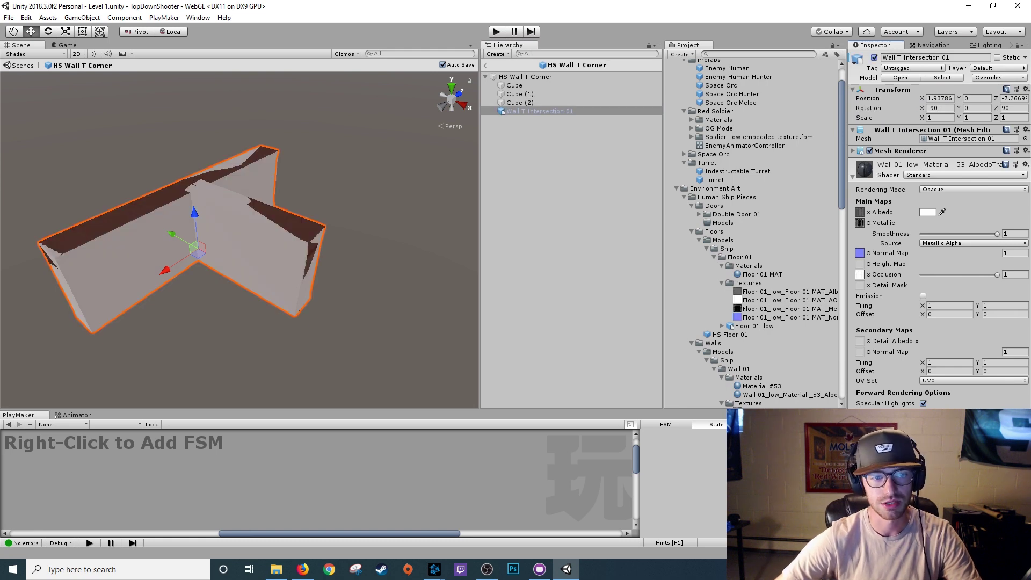
Turn off the Mesh Renderer on Cube, Cube (1) and Cube (2) in the T-corner prefab
left_click(394, 177)
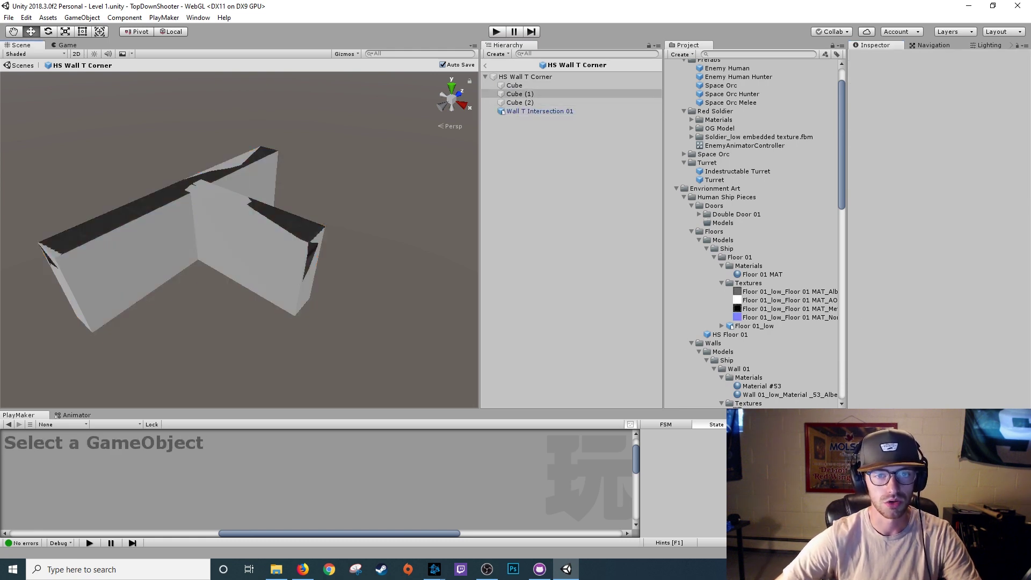
left_click(520, 102)
left_click(514, 85, "shift")
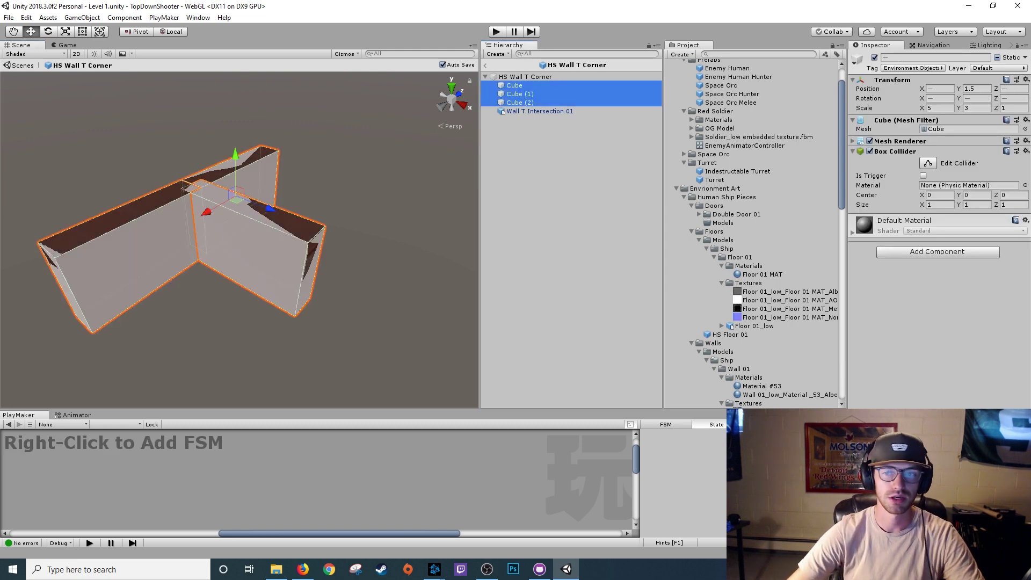
left_click(870, 141)
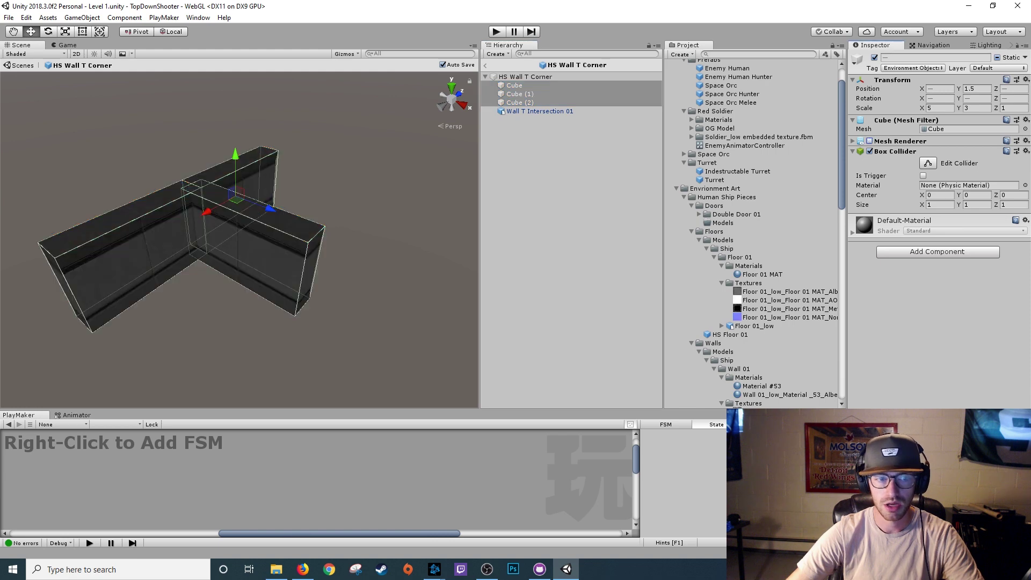
Examine the textured T-intersection wall model from several angles with nothing selected
left_click(391, 180)
left_click_drag(301, 242, 316, 177, "alt")
scroll(357, 172, "up", 3, "alt")
right_click_drag(317, 177, 258, 183, "alt")
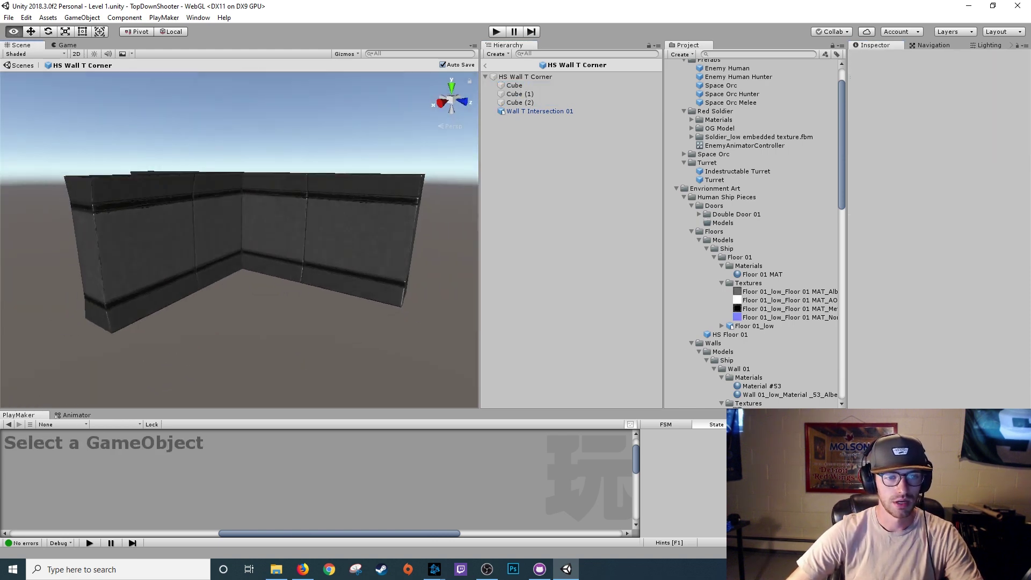
left_click_drag(258, 182, 300, 199, "alt")
right_click_drag(301, 199, 317, 199, "alt")
left_click_drag(317, 199, 290, 199, "alt")
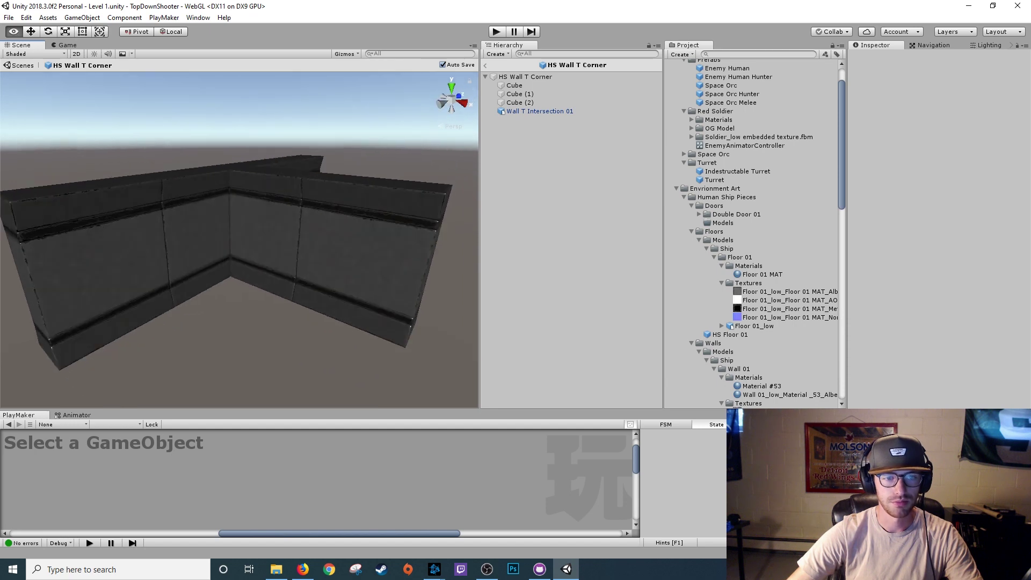
right_click_drag(290, 199, 231, 199, "alt")
Compare the three cubes' box colliders with the T-intersection model, and return to the level to view the updated walls
left_click(520, 103)
left_click(515, 86, "shift")
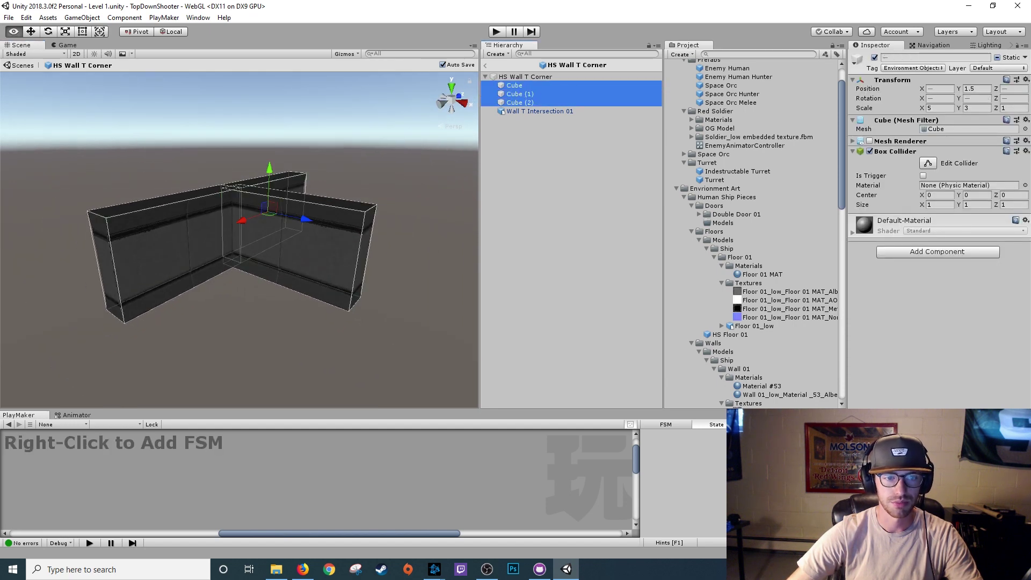
left_click_drag(301, 182, 344, 202, "alt")
scroll(252, 263, "up", 3, "alt")
scroll(376, 215, "down", 3, "alt")
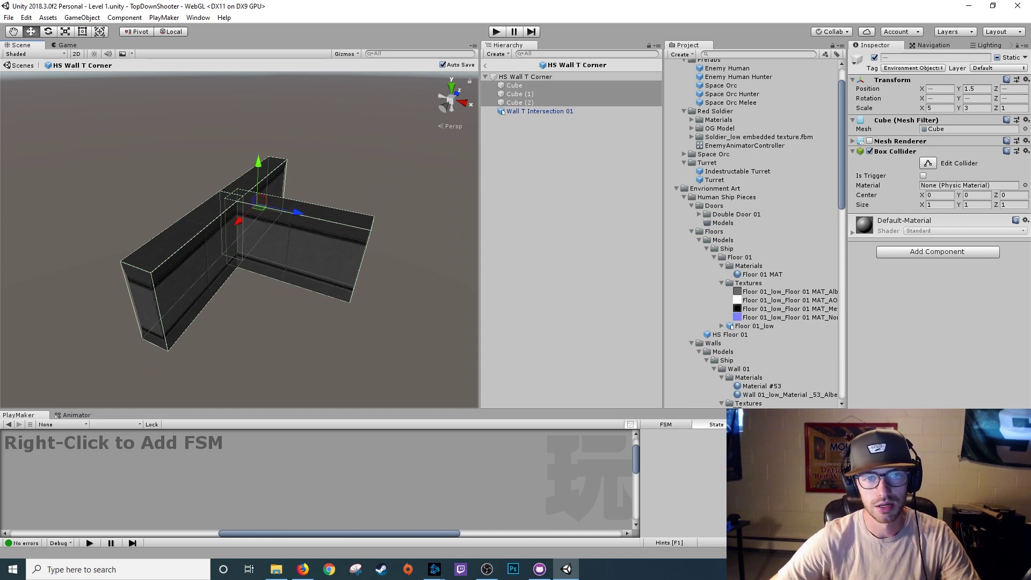
left_click(485, 66)
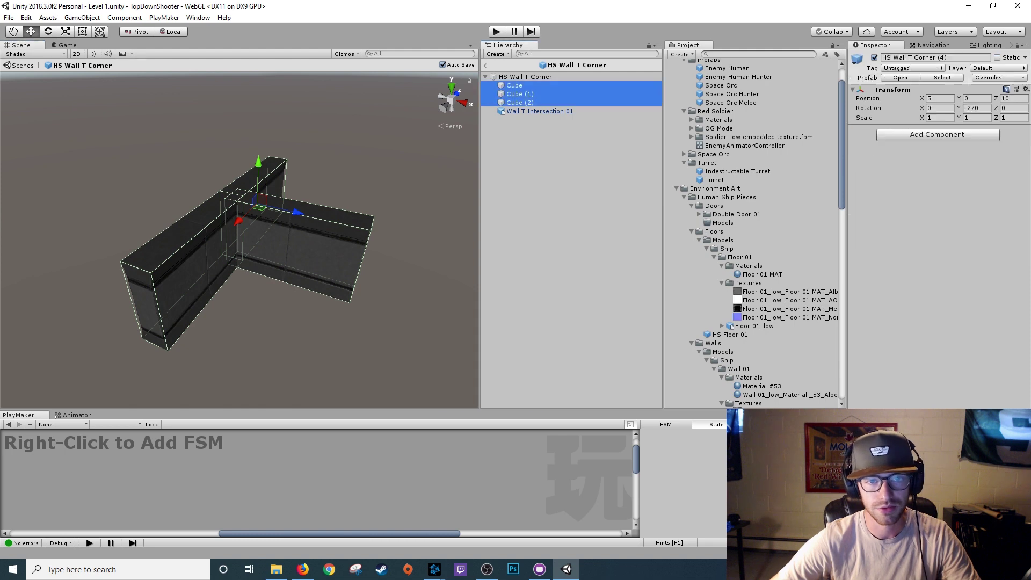
left_click_drag(280, 258, 355, 220, "alt")
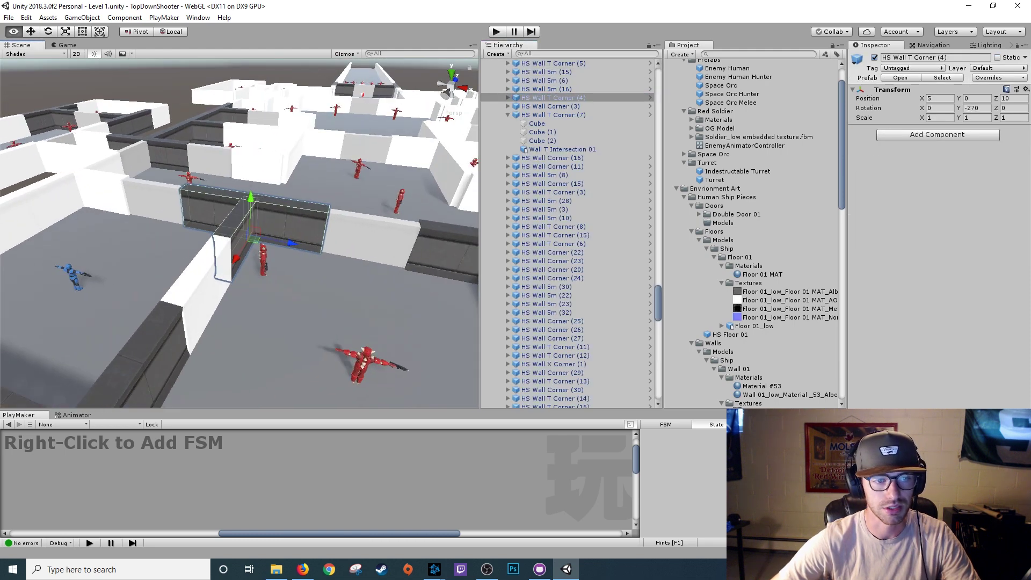
Open the prefab asset of HS Wall Corner (16) and activate its Wall Corner 01 model
double_click(537, 158)
right_click(550, 157)
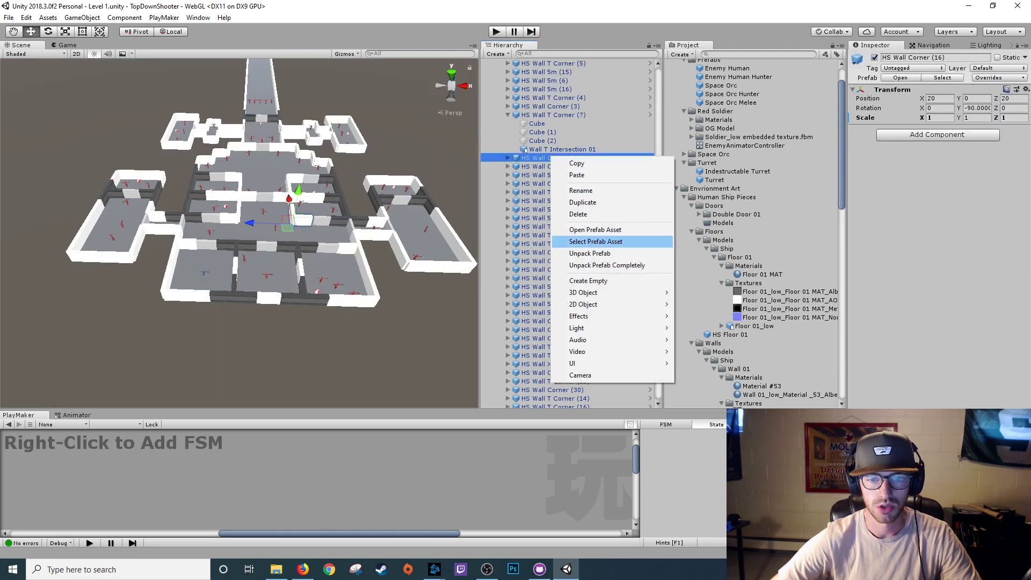
left_click(595, 230)
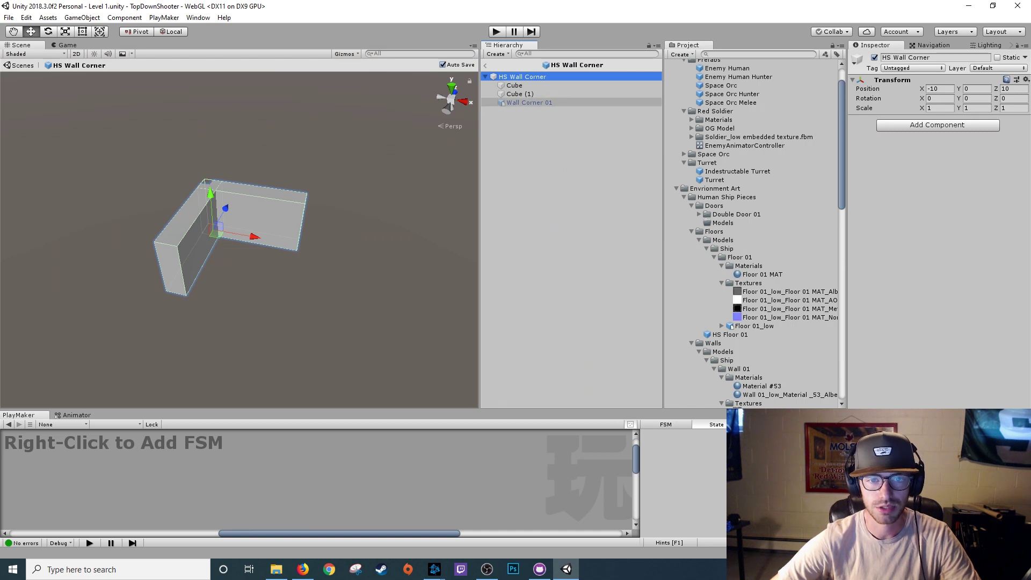
left_click(530, 102)
left_click(874, 57)
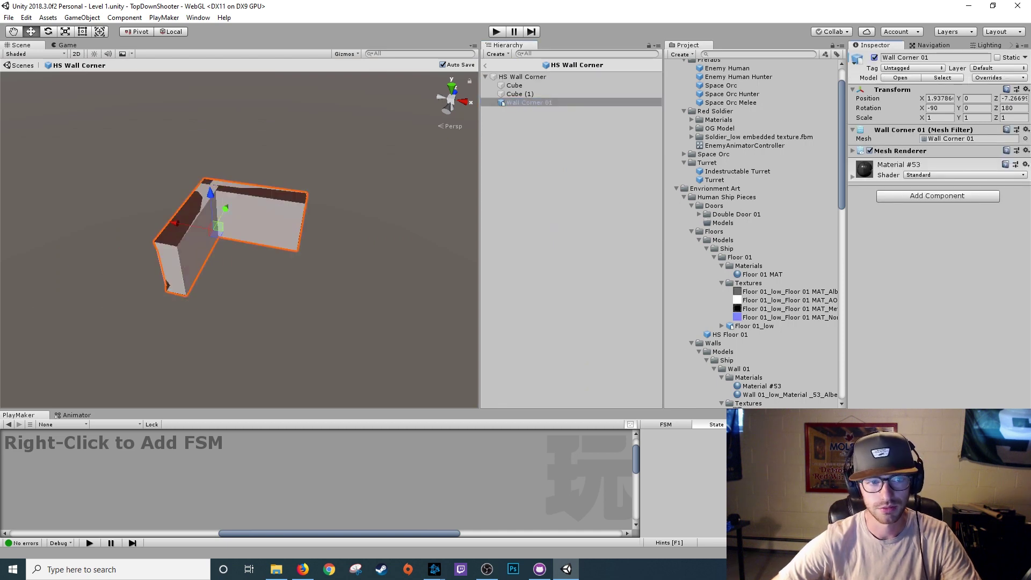
Turn off the Mesh Renderer on Cube and Cube (1) in the HS Wall Corner prefab
scroll(231, 238, "up", 7)
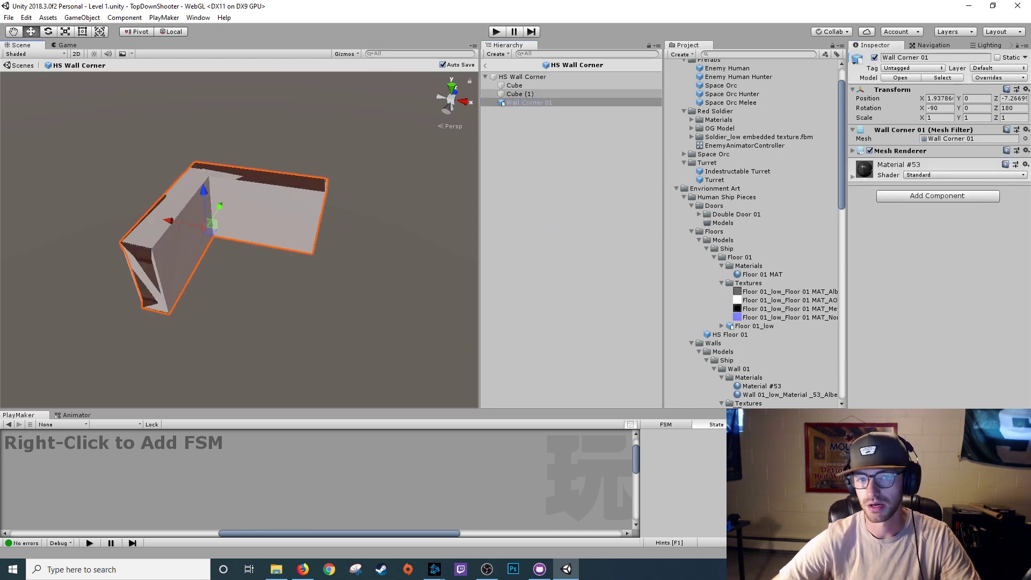
left_click(520, 94)
left_click(515, 85, "shift")
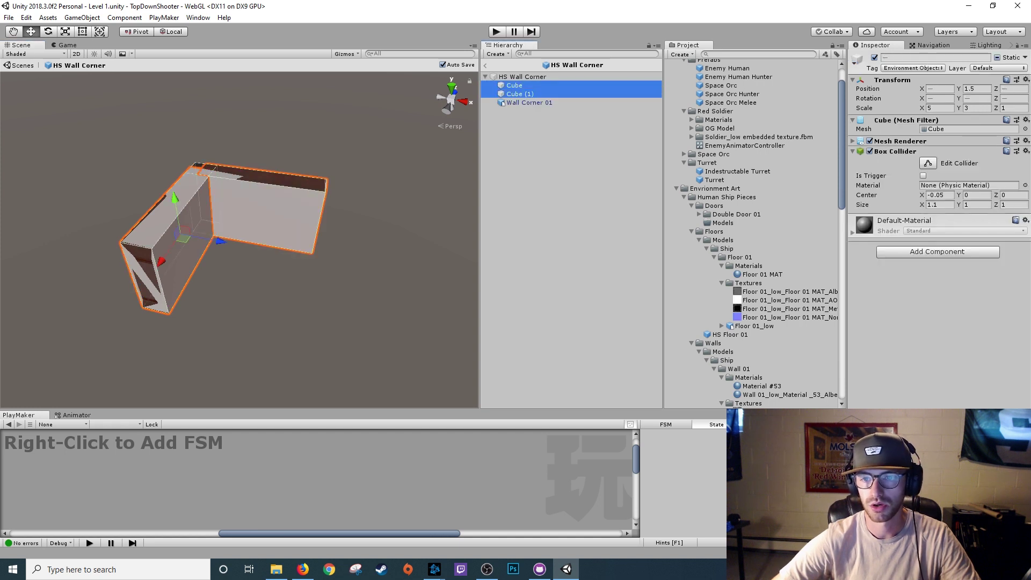
left_click(870, 141)
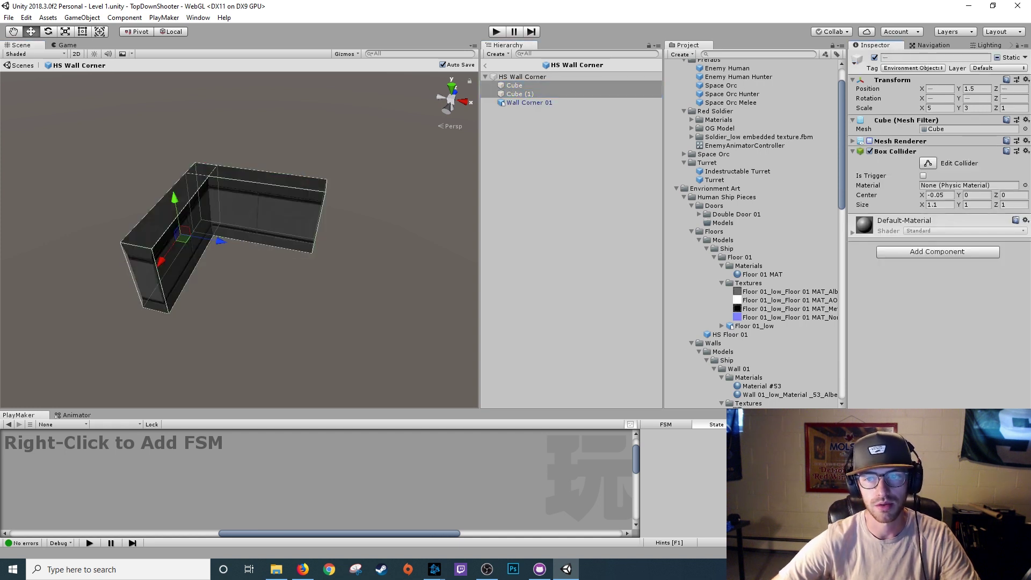
Examine the textured corner wall model with nothing selected, and return to the level
scroll(269, 301, "up", 3)
left_click_drag(333, 301, 365, 242, "alt")
left_click(269, 322)
scroll(239, 241, "down", 5, "alt")
left_click_drag(239, 242, 212, 248, "alt")
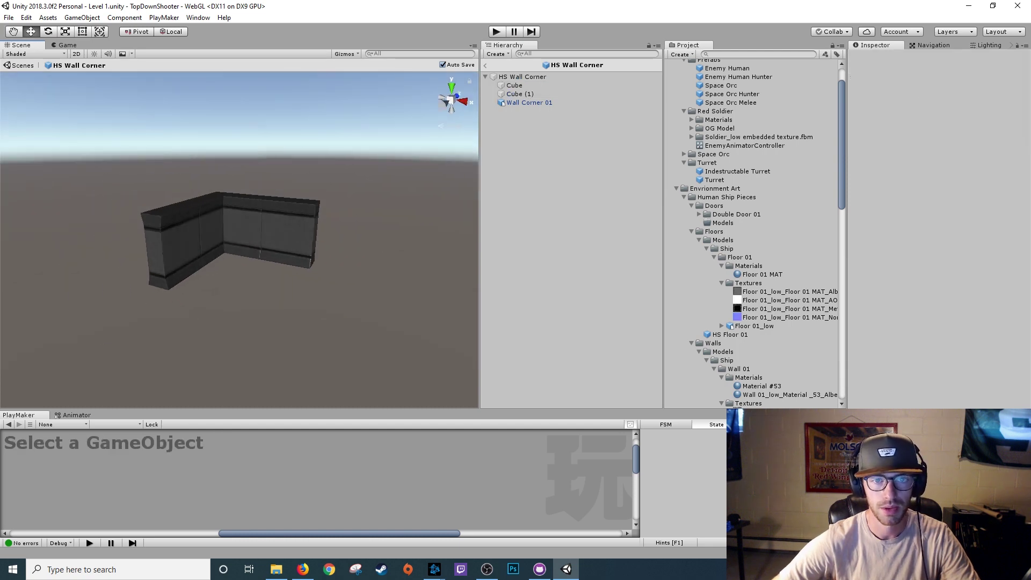
left_click(486, 66)
Open the prefab asset of the straight wall HS Wall 5m (3) from the level
left_click_drag(290, 231, 300, 269, "alt")
left_click(344, 311)
scroll(322, 280, "up", 4, "alt")
left_click(310, 329)
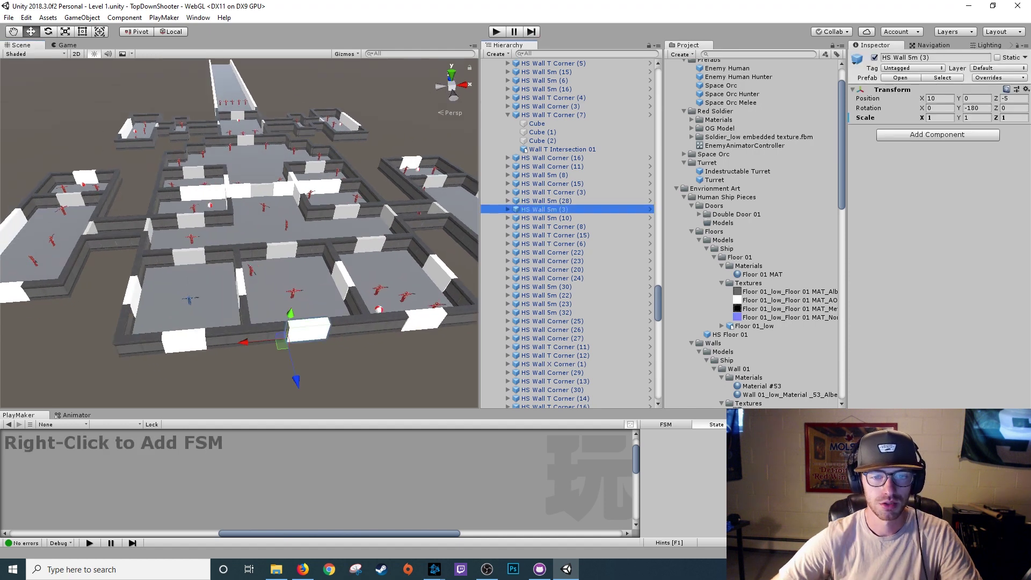
double_click(545, 209)
right_click(546, 209)
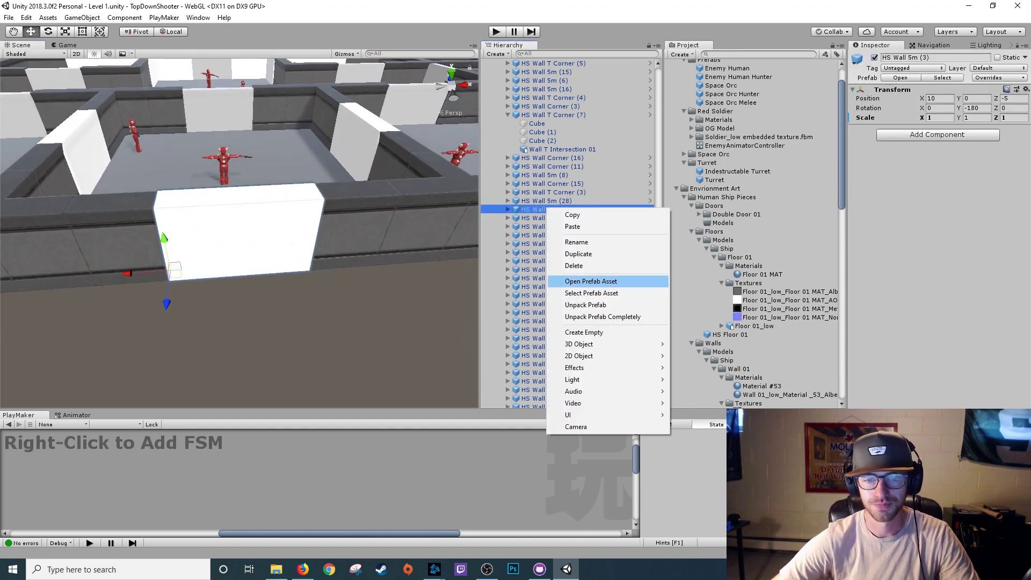
left_click(591, 281)
Turn off the Mesh Renderer on the HS Wall 5m prefab's Cube and activate its Wall 01_low model
left_click(520, 86)
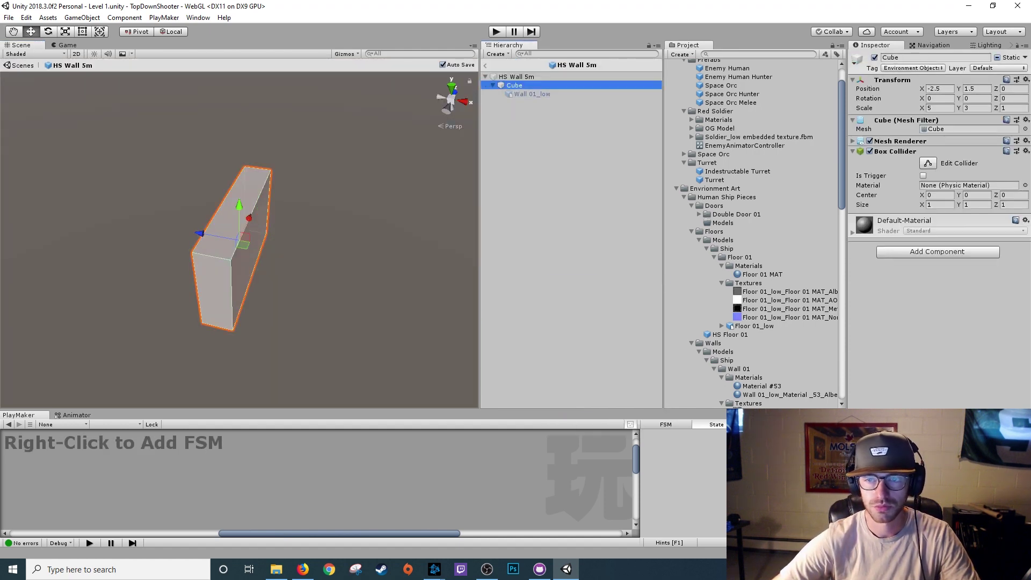
left_click(870, 141)
left_click(532, 94)
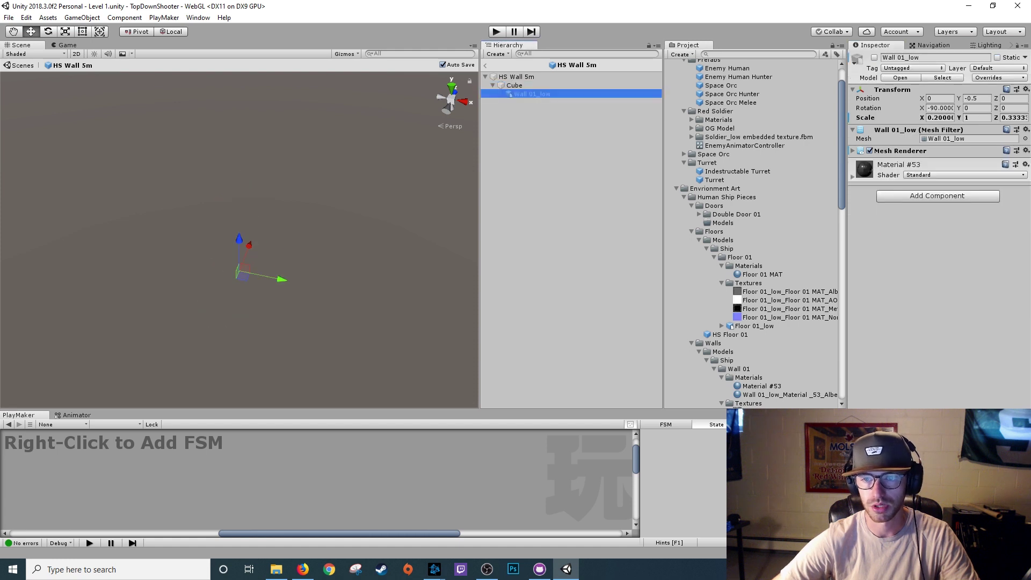
left_click(875, 57)
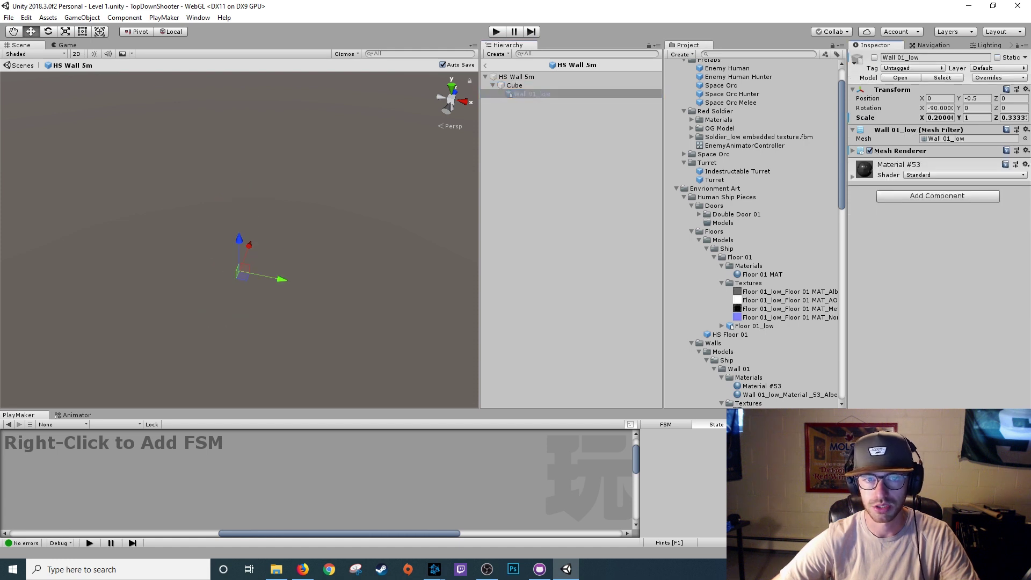
left_click(875, 58)
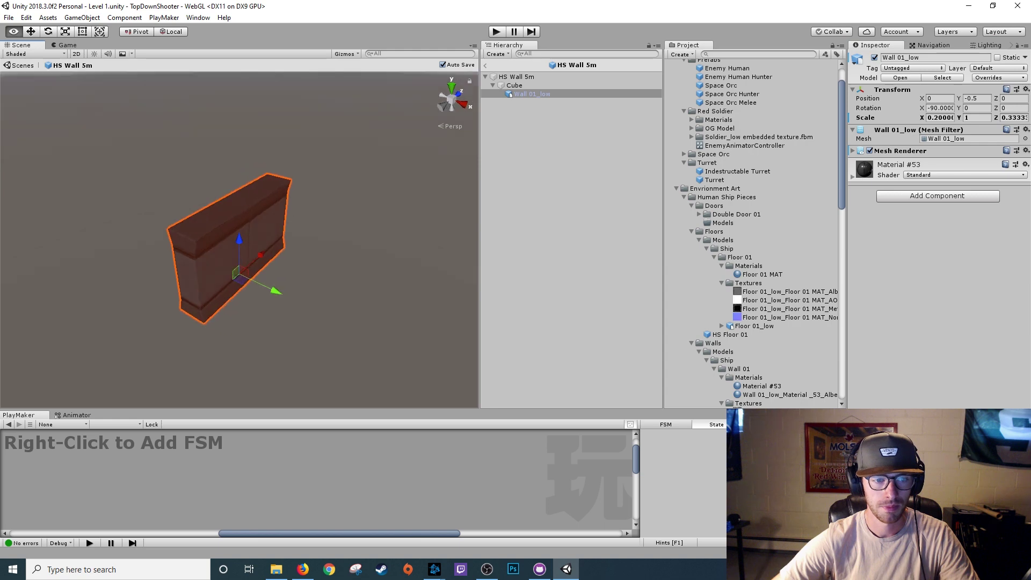
Compare the Cube's box collider with the textured straight wall model, and return to the level
left_click(355, 215)
left_click(515, 86)
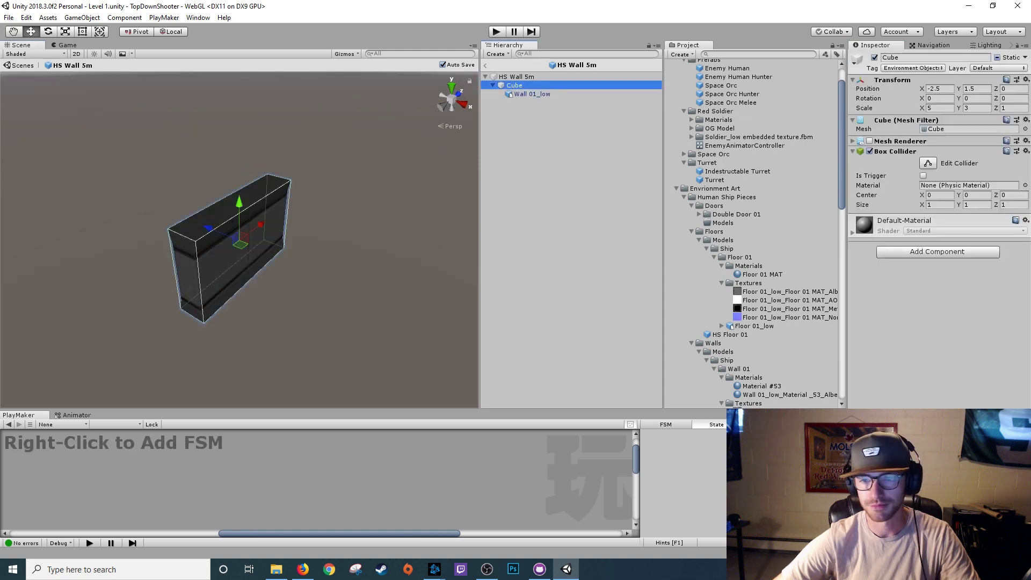
scroll(239, 241, "up", 4)
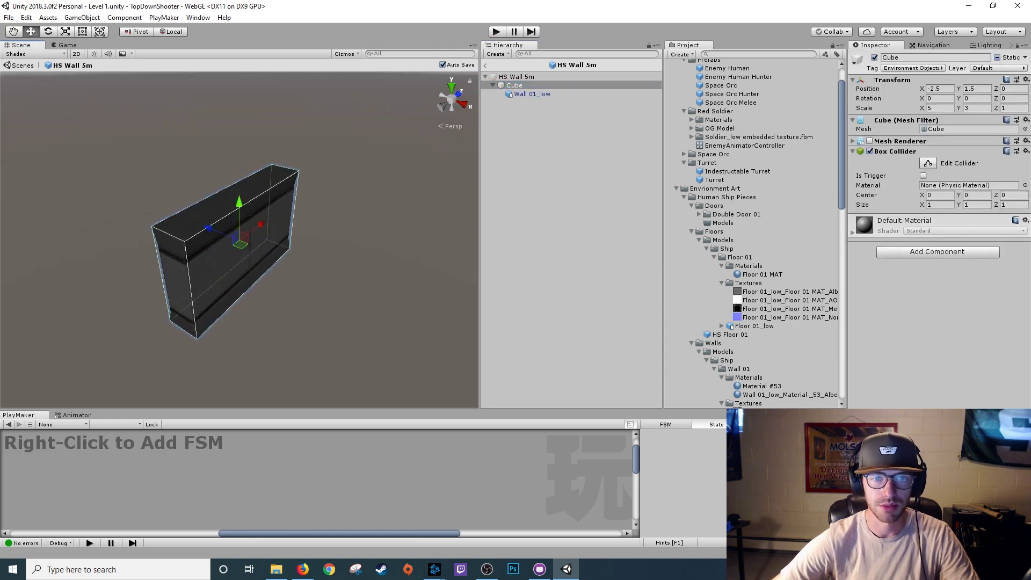
left_click(485, 65)
Open the prefab asset of the cross-shaped wall HS Wall X Corner (1)
right_click_drag(323, 215, 225, 301, "alt")
left_click(226, 322)
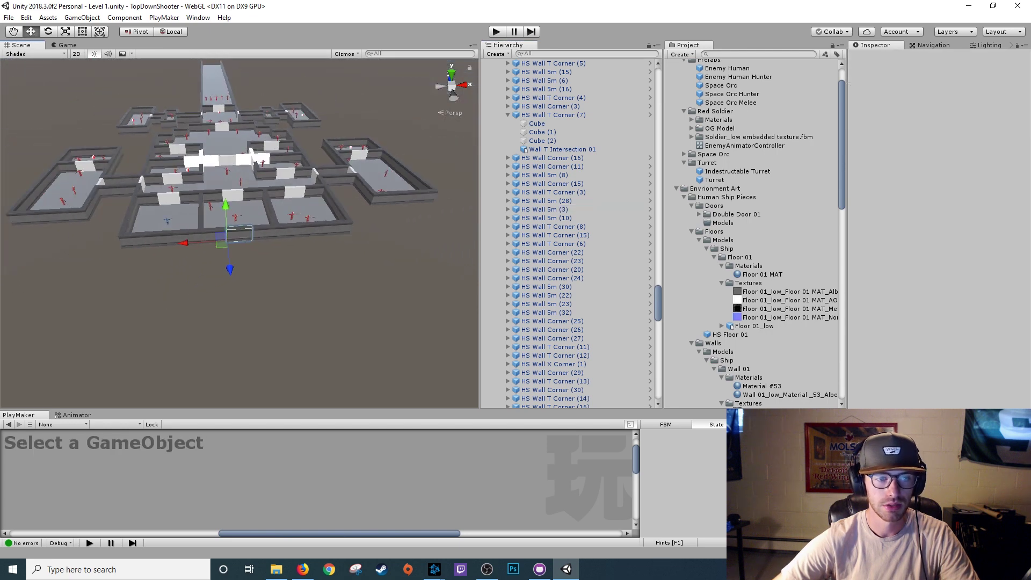
key("f")
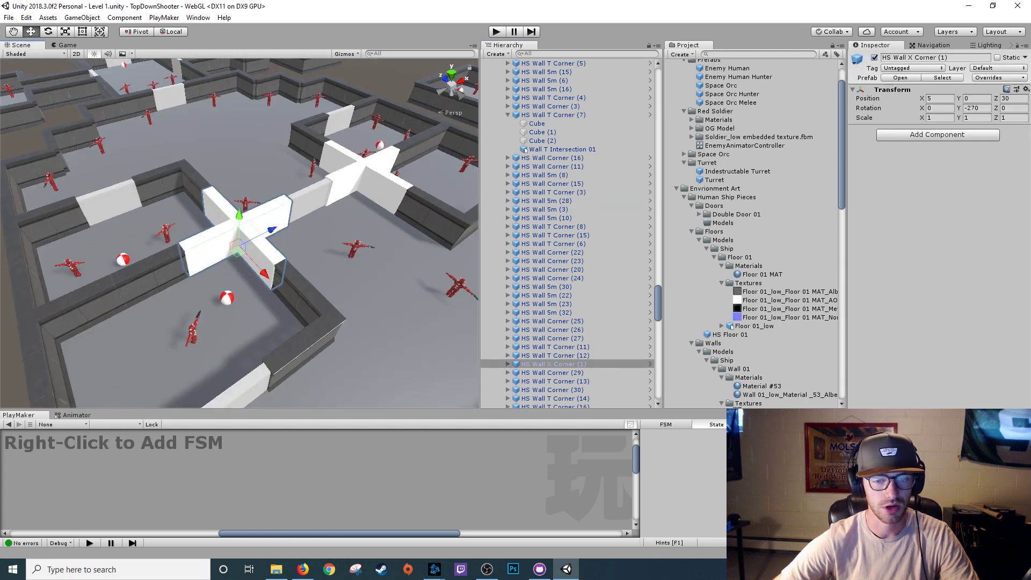
right_click(575, 364)
left_click(619, 209)
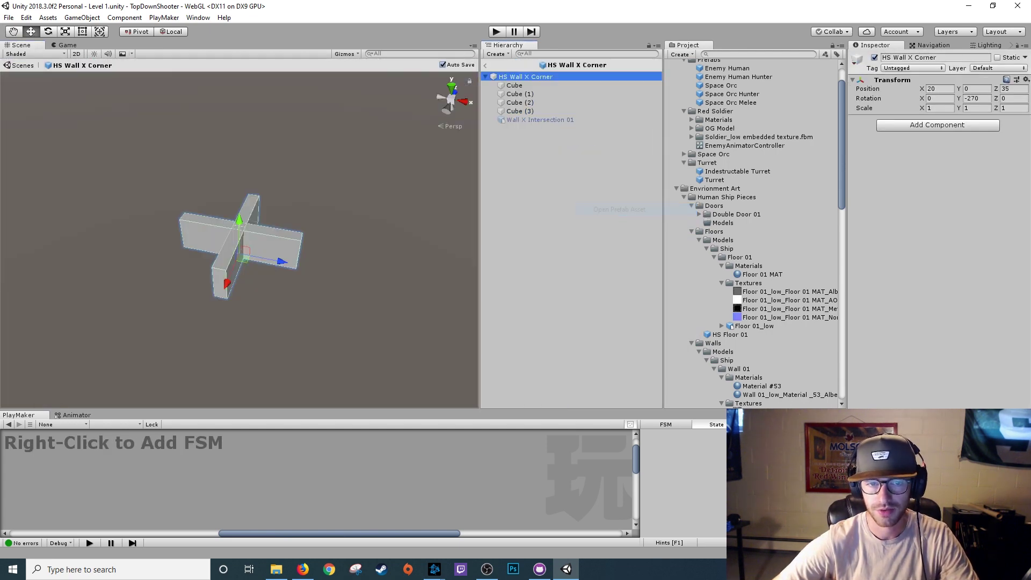
Activate the Wall X Intersection 01 model and turn off the Mesh Renderer on all four cubes in the prefab
left_click(540, 120)
left_click(874, 58)
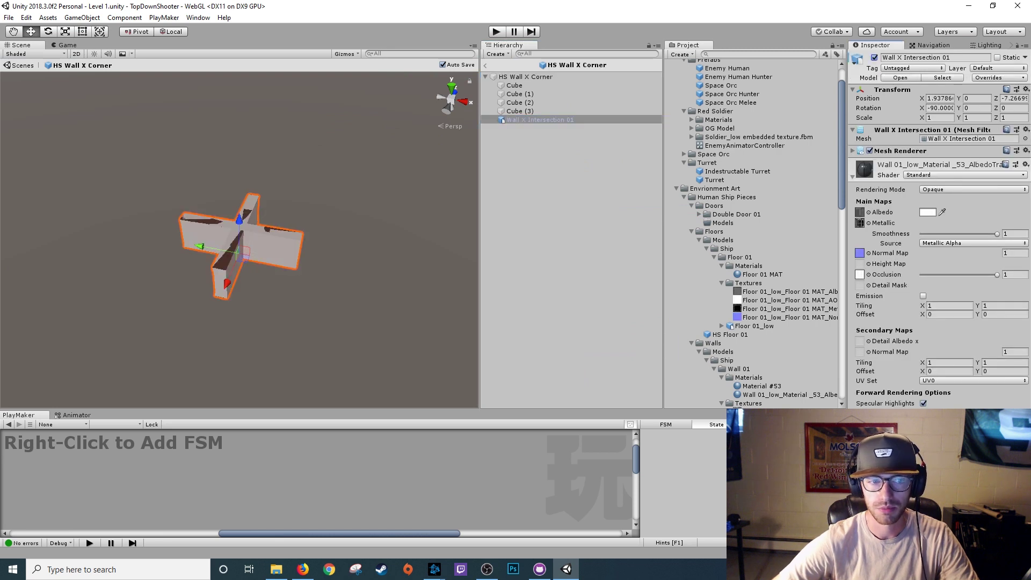
left_click(520, 111)
left_click(514, 86, "shift")
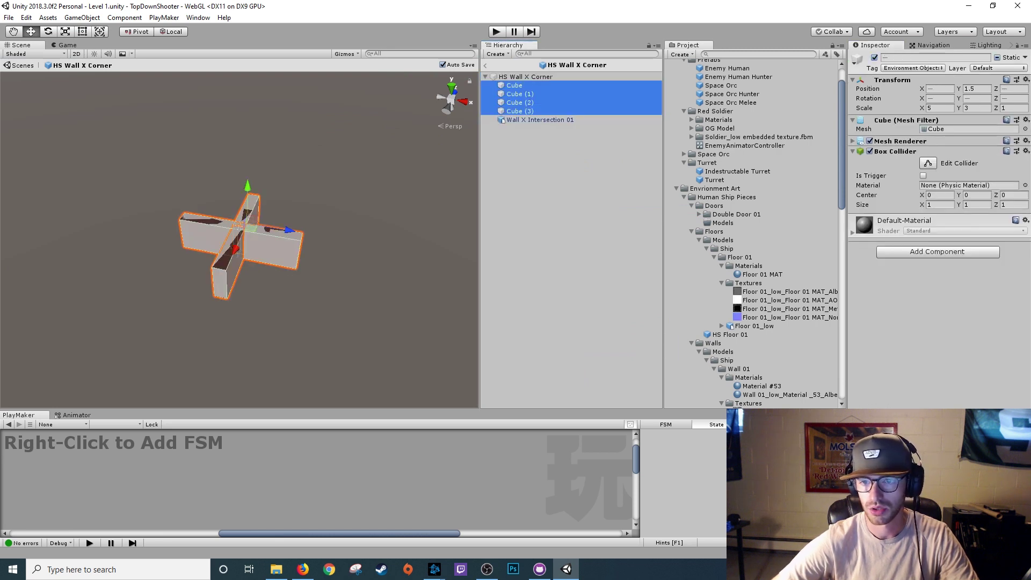
left_click(870, 141)
Examine the X-intersection model, compare it with the four cubes' box colliders, and return to the level
scroll(322, 333, "up", 5)
left_click(323, 333)
left_click_drag(322, 333, 253, 261, "alt")
scroll(253, 260, "up", 4)
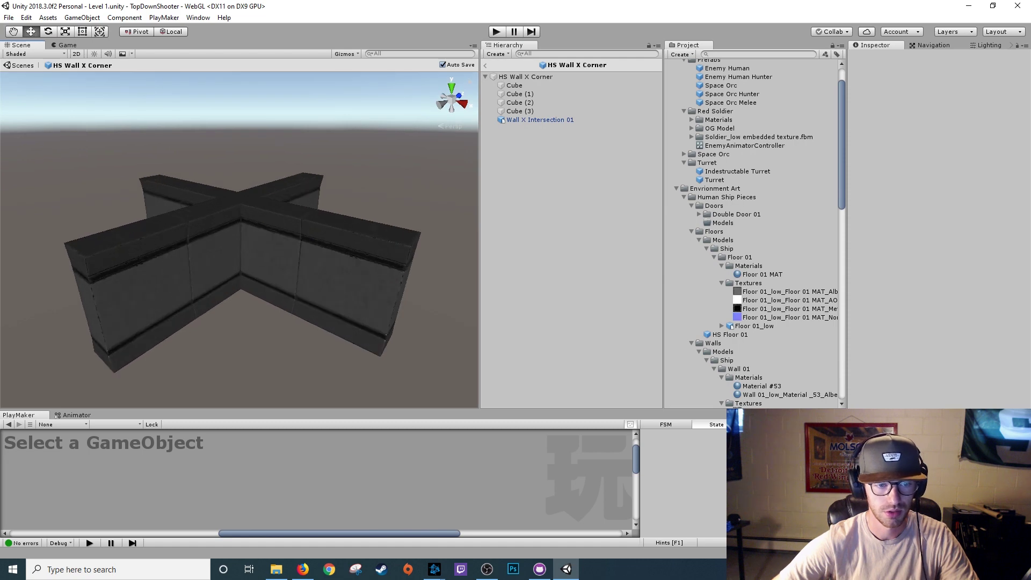
left_click(520, 111)
left_click(515, 86, "shift")
left_click_drag(268, 214, 325, 258, "alt")
right_click_drag(325, 258, 279, 247, "alt")
left_click(485, 65)
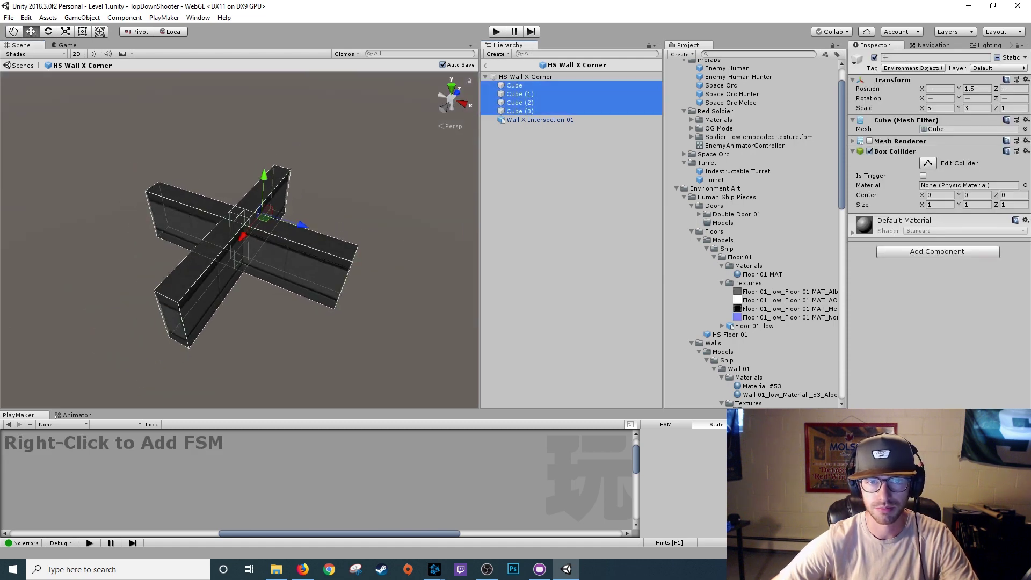
Look over the level's updated wall pieces from several angles and distances
scroll(258, 230, "down", 5)
left_click_drag(258, 231, 290, 220, "alt")
left_click(183, 370)
scroll(215, 231, "down", 5)
scroll(268, 231, "up", 2)
scroll(239, 230, "up", 5)
left_click_drag(215, 257, 97, 215, "alt")
scroll(239, 231, "up", 3)
right_click_drag(199, 239, 252, 272)
key("w")
key("s")
key("s")
Open the prefab asset of the floor tile Human Ship Floor 01 (74) and activate its Floor 01_low model
left_click(252, 272)
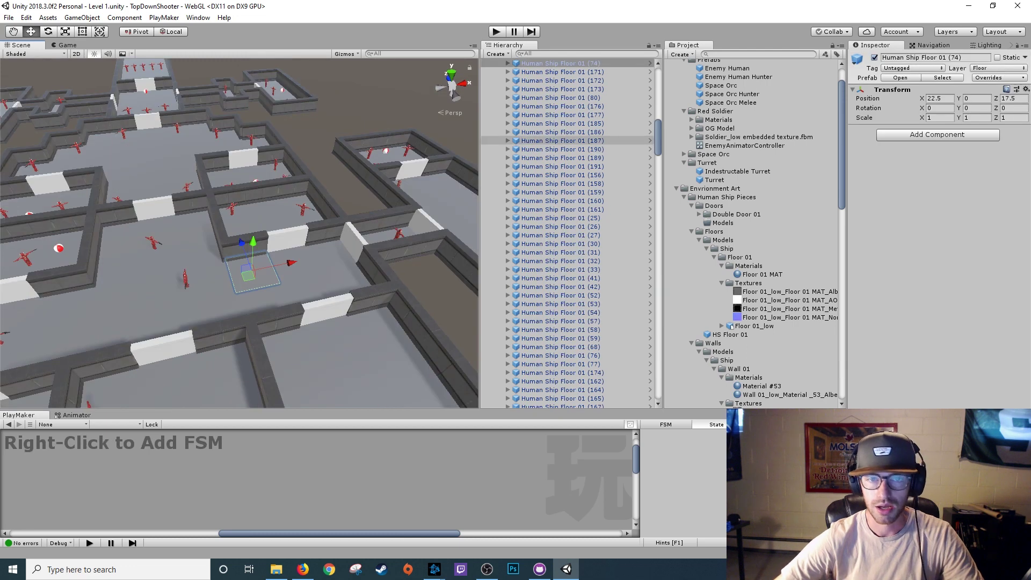
right_click(579, 63)
left_click(599, 138)
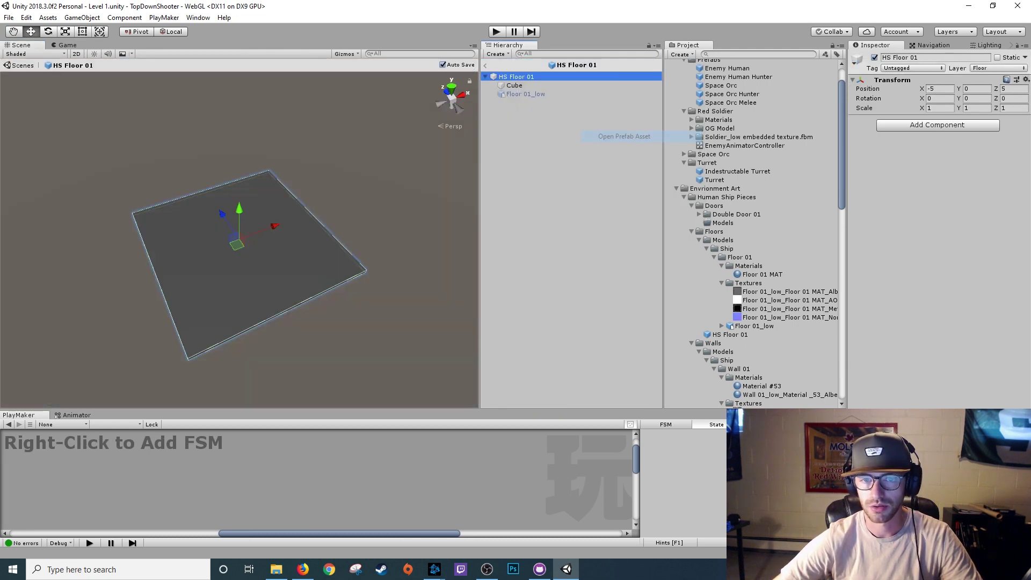
left_click(525, 94)
left_click(875, 58)
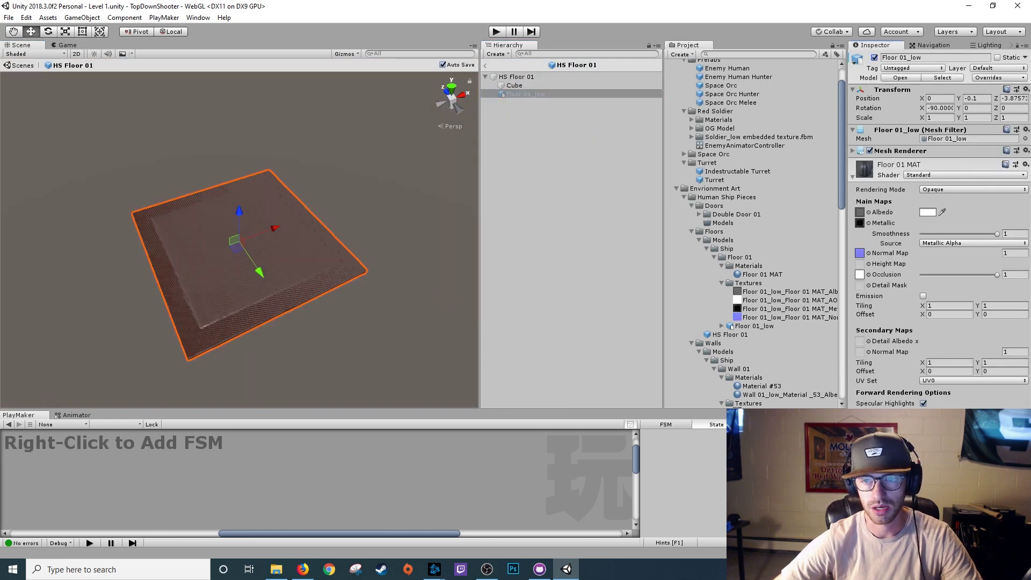
Turn off the Mesh Renderer on the Cube in the HS Floor 01 prefab
left_click_drag(215, 258, 283, 171, "alt")
scroll(279, 250, "up", 5)
right_click_drag(283, 171, 240, 171, "alt")
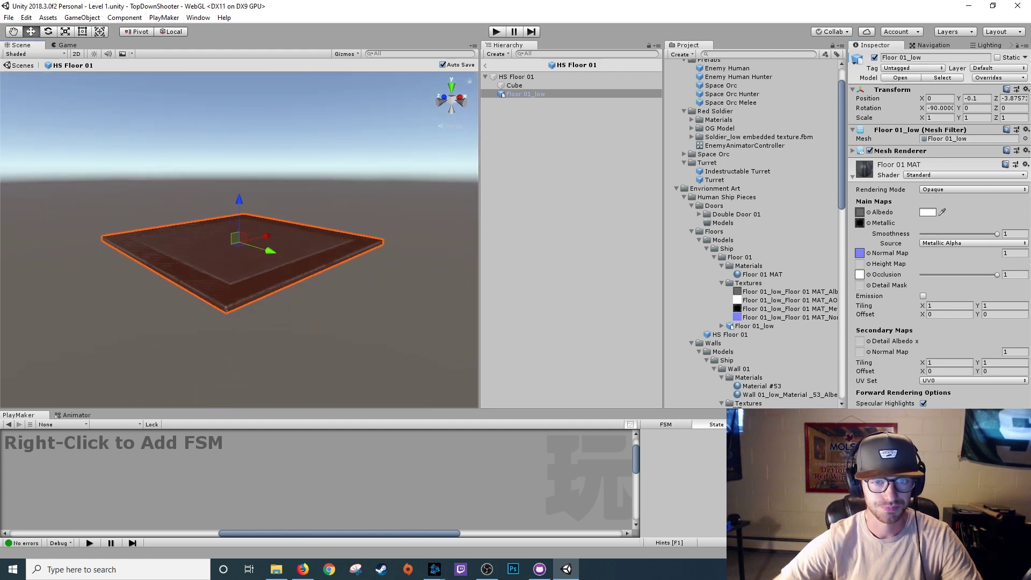
left_click(515, 85)
left_click(870, 141)
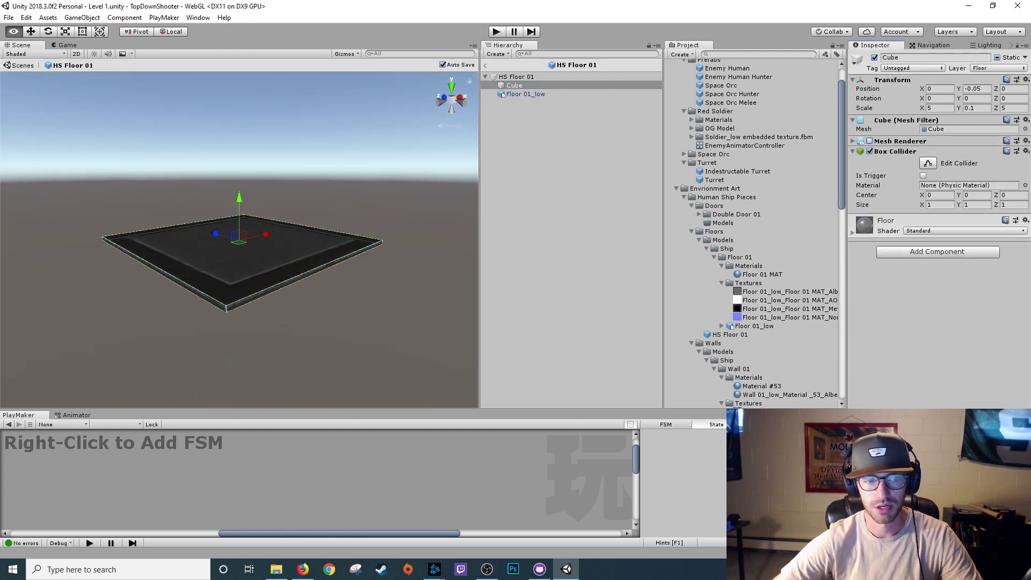
Inspect the textured floor tile against the Cube's collider, and return to the level to view the updated floors
left_click_drag(279, 204, 220, 290, "alt")
scroll(221, 290, "down", 3, "alt")
scroll(221, 290, "up", 3, "alt")
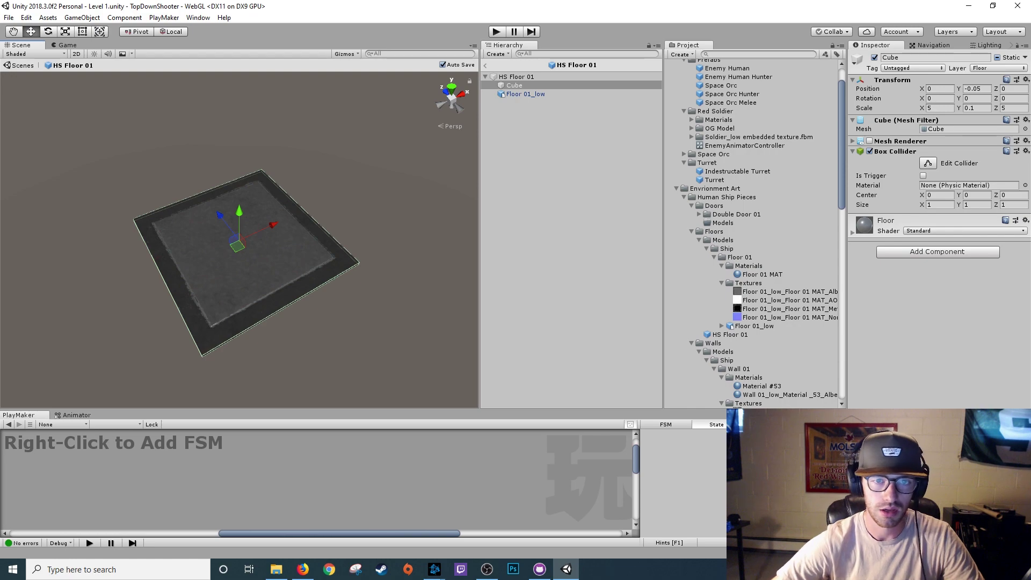
left_click(485, 65)
right_click_drag(279, 215, 215, 215, "alt")
left_click(349, 124)
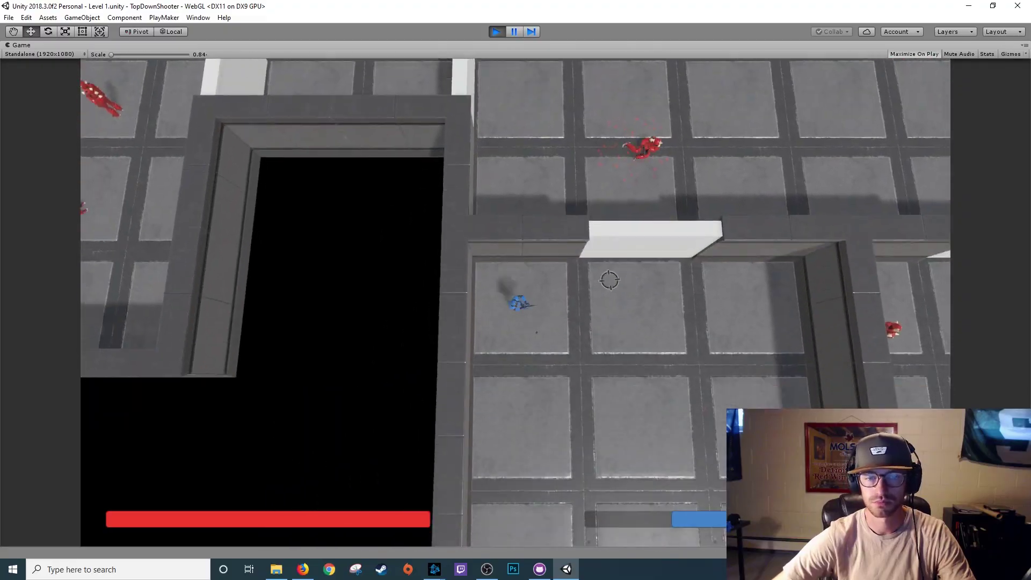
Play-test the level by moving the player through the textured rooms and shooting at the enemies
key("w")
key("d")
left_click(483, 143)
key("s")
key("a")
left_click(794, 220)
left_click(644, 333)
left_click(545, 295)
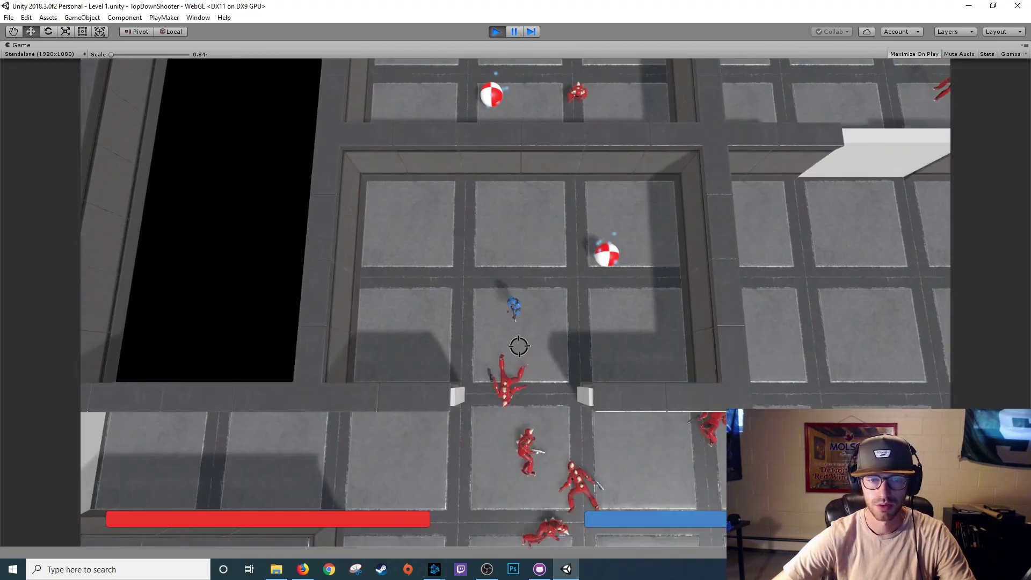
Move the player further into the room and fire repeated shots toward the open doorway
key("w")
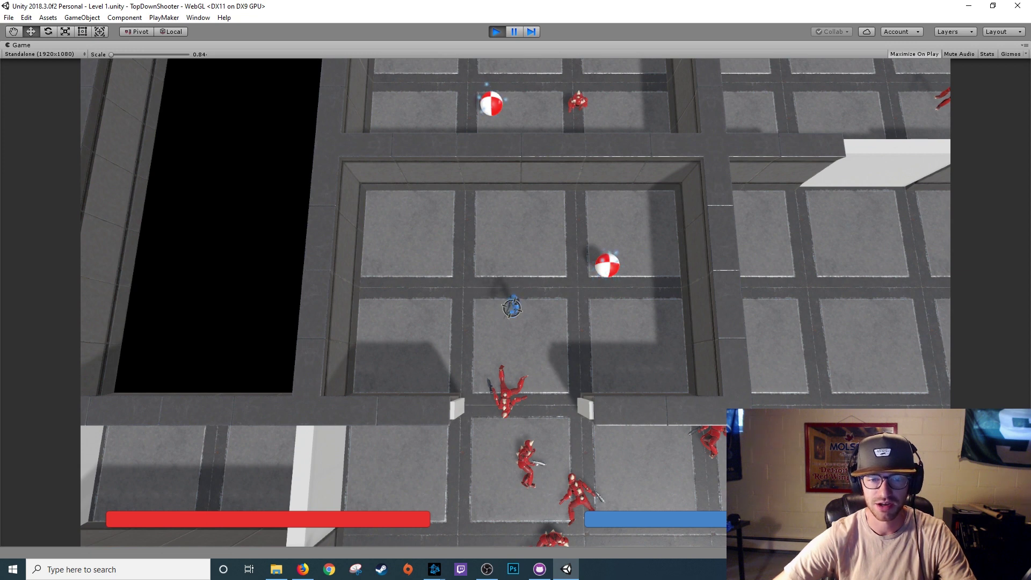
key("w")
left_click(490, 344)
left_click(478, 379)
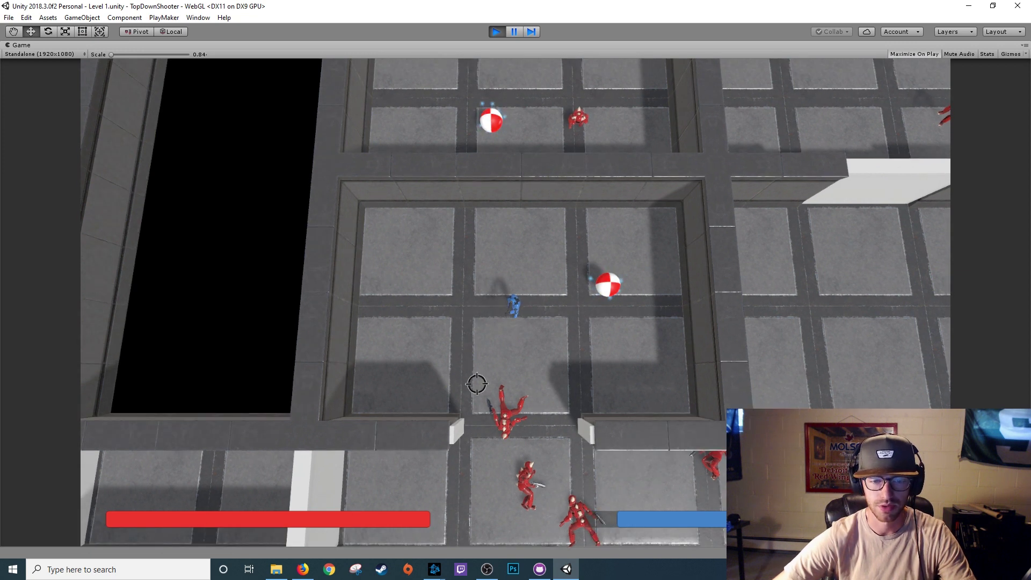
left_click(495, 406)
left_click(529, 415)
left_click(549, 417)
left_click(564, 406)
left_click(575, 379)
left_click(569, 359)
left_click_drag(567, 354, 509, 348)
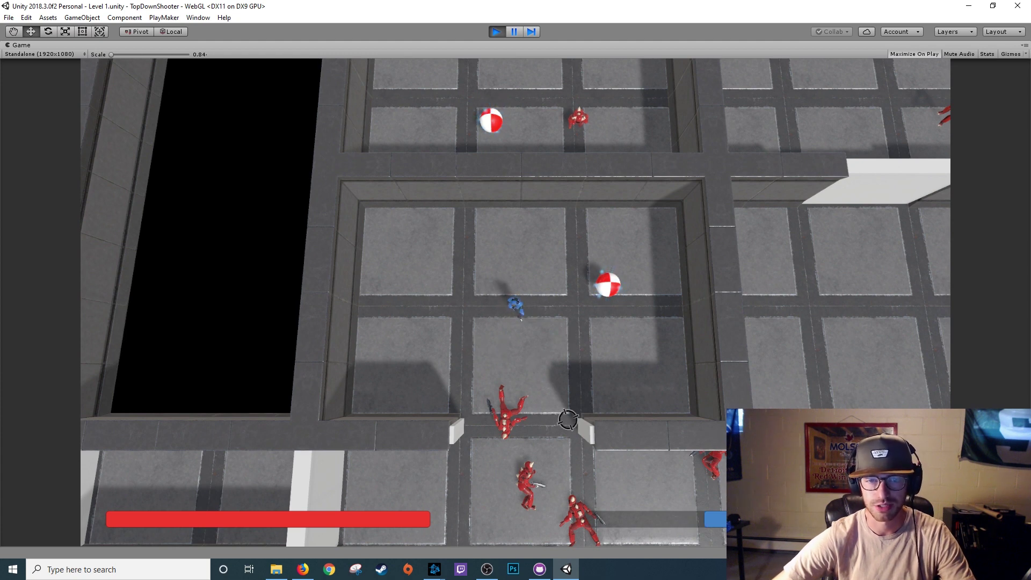
Reload the weapon and walk the player back through the doorway, across the corridor and into the lower room
key("s")
key("r")
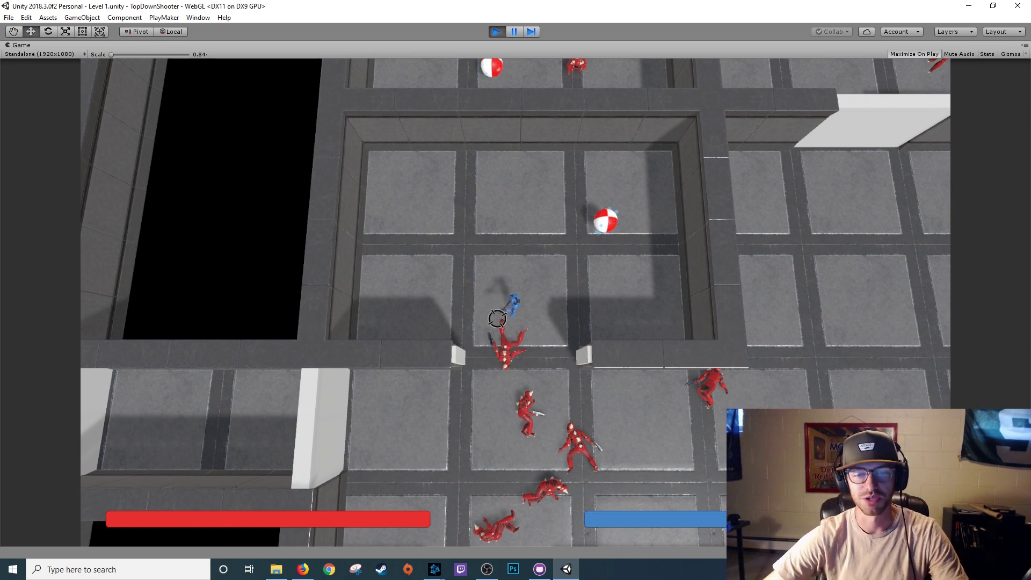
key("s")
key("s")
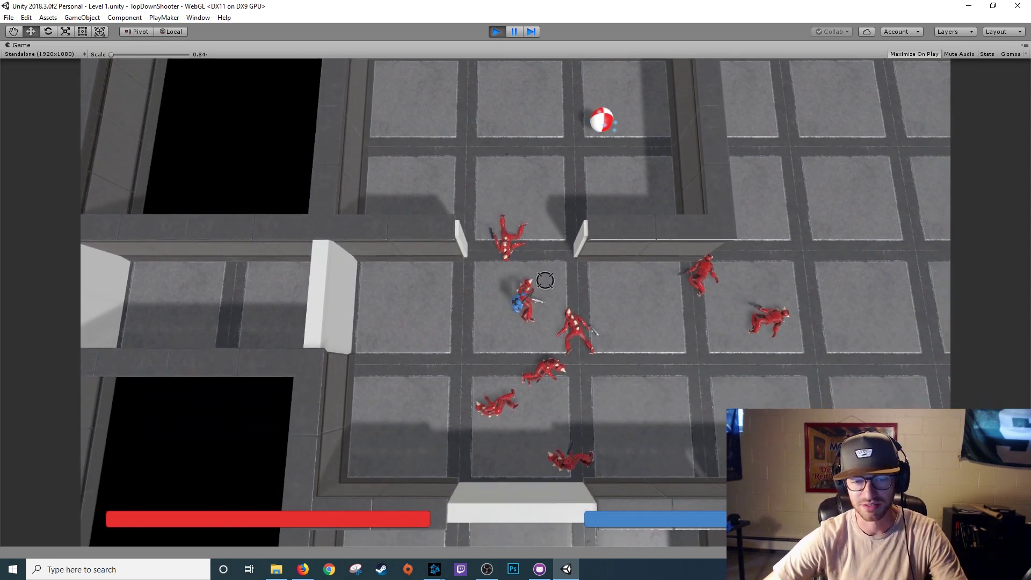
key("s")
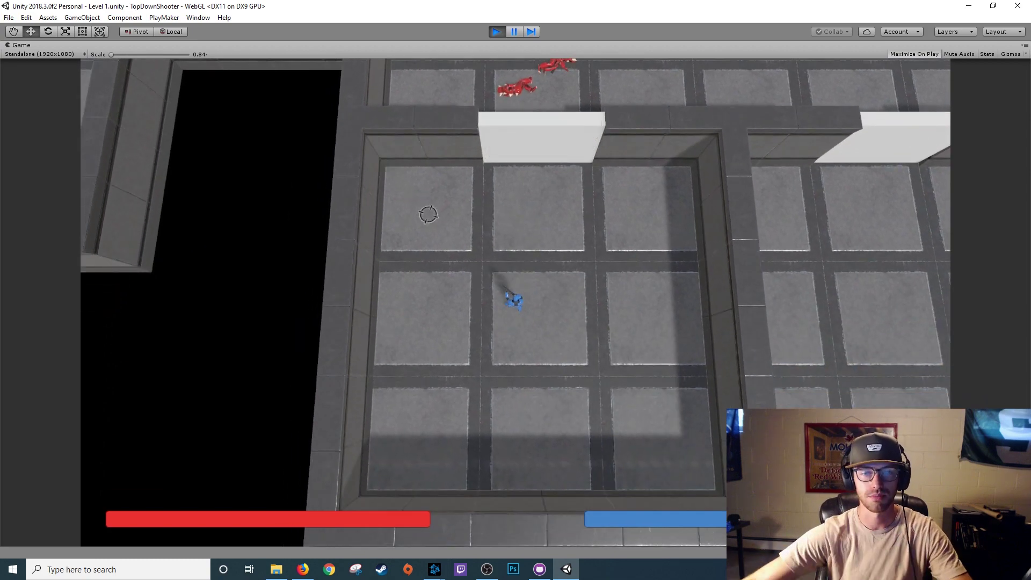
Walk the player around the lower room to check its textured floor and walls in play
key("w")
key("d")
key("s")
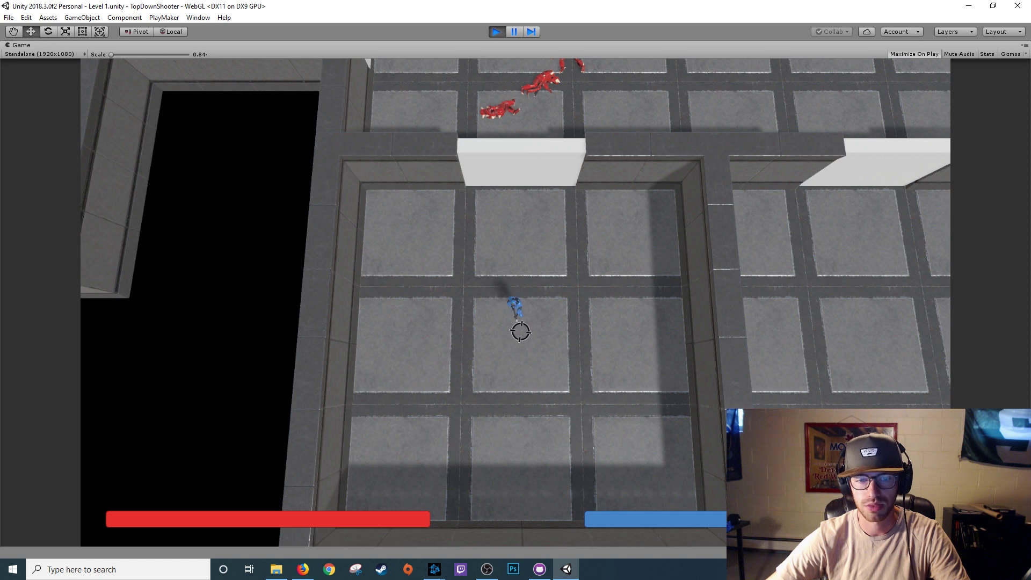
key("s")
key("d")
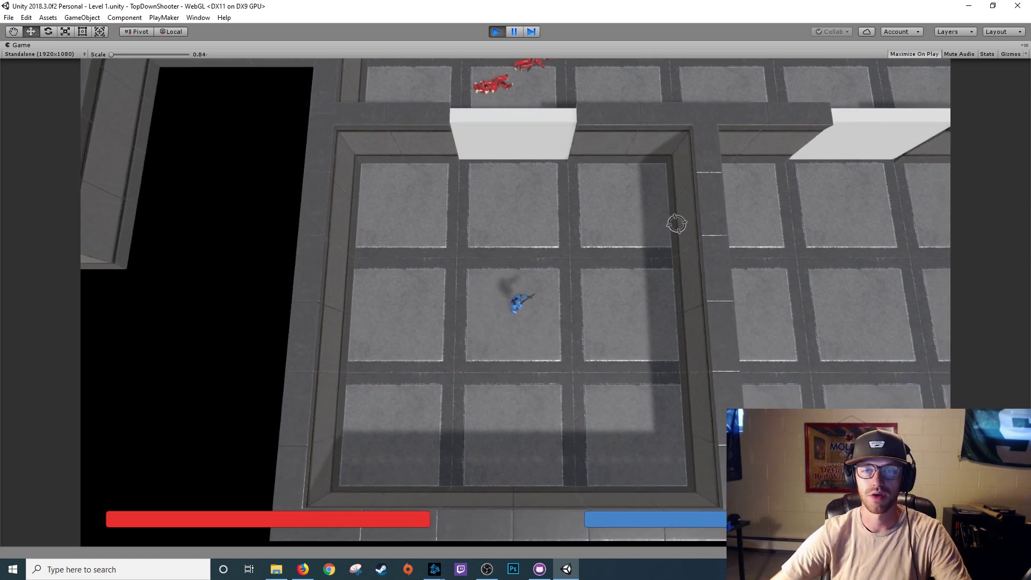
Walk the player back up to the corridor with the fallen enemies and move around near its doors
key("w")
key("s")
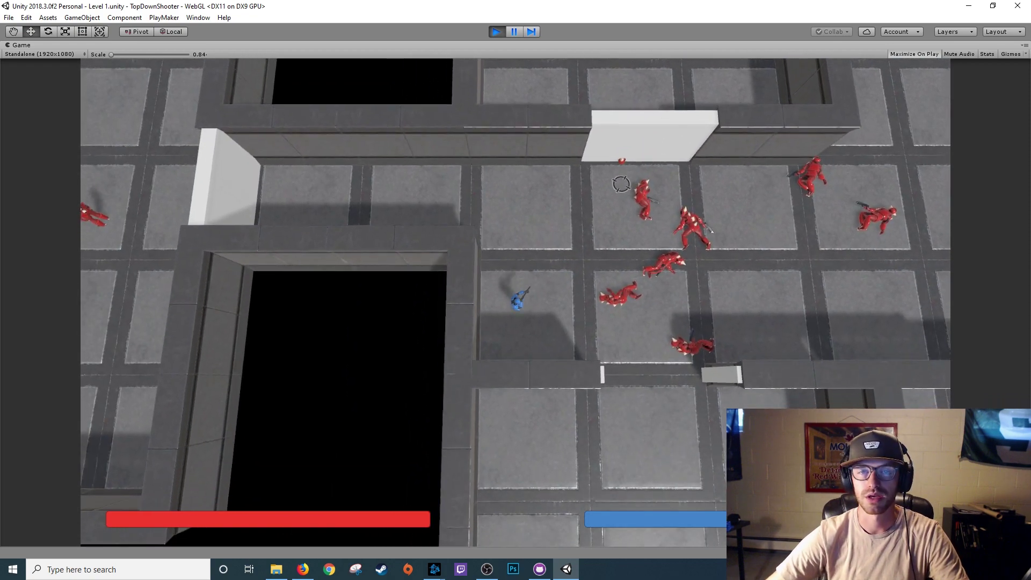
key("s")
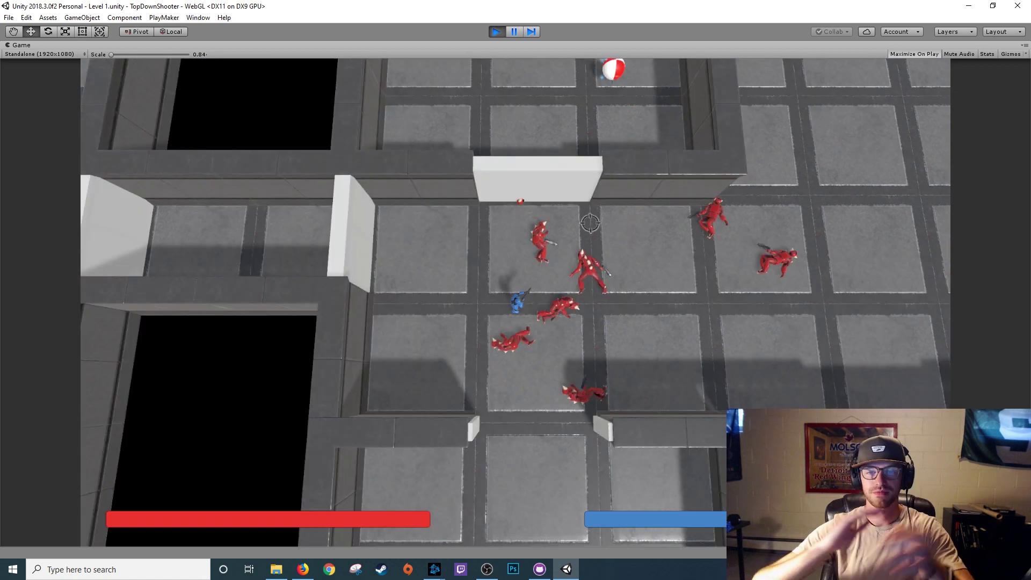
key("w")
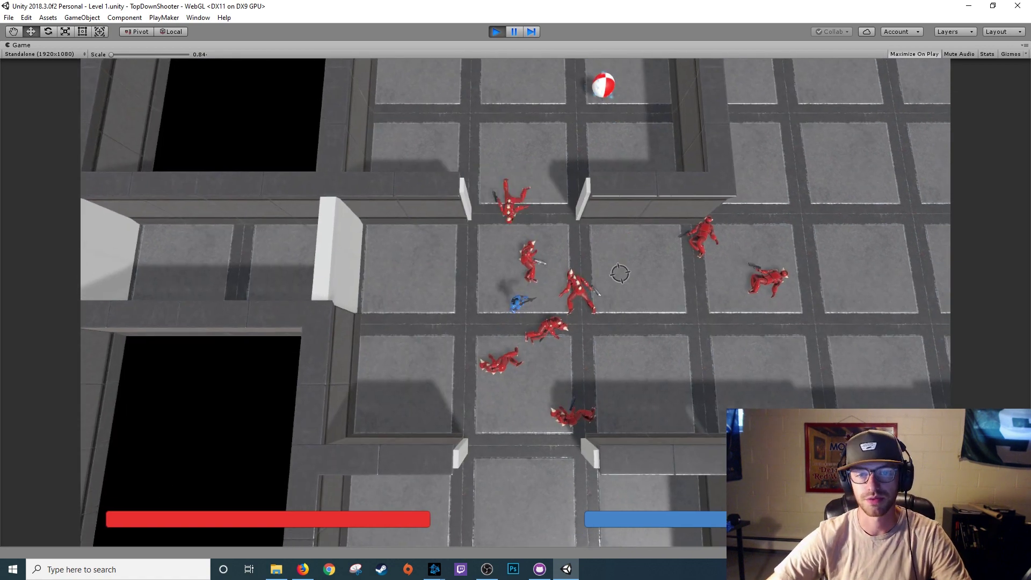
key("d")
key("d")
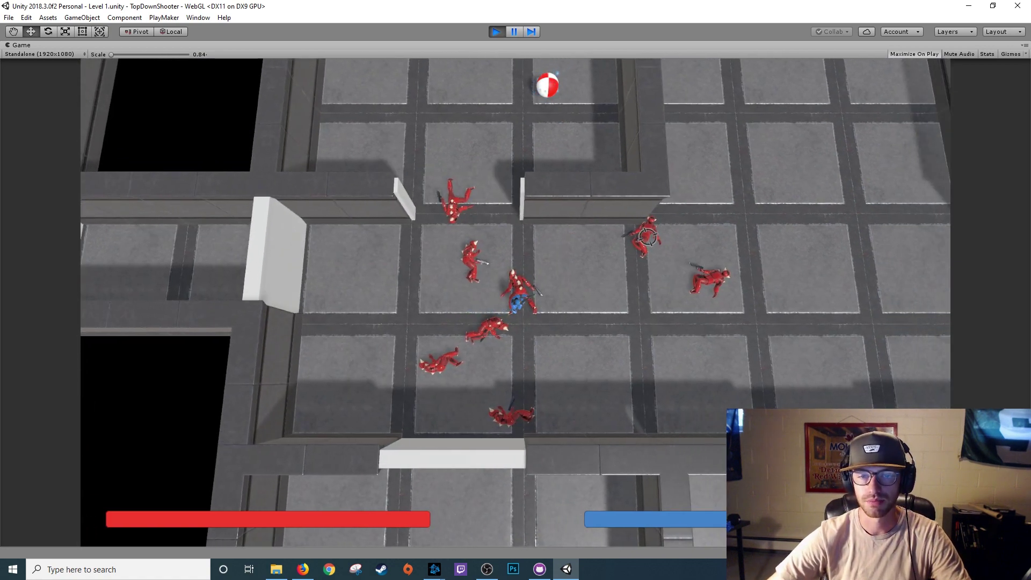
key("a")
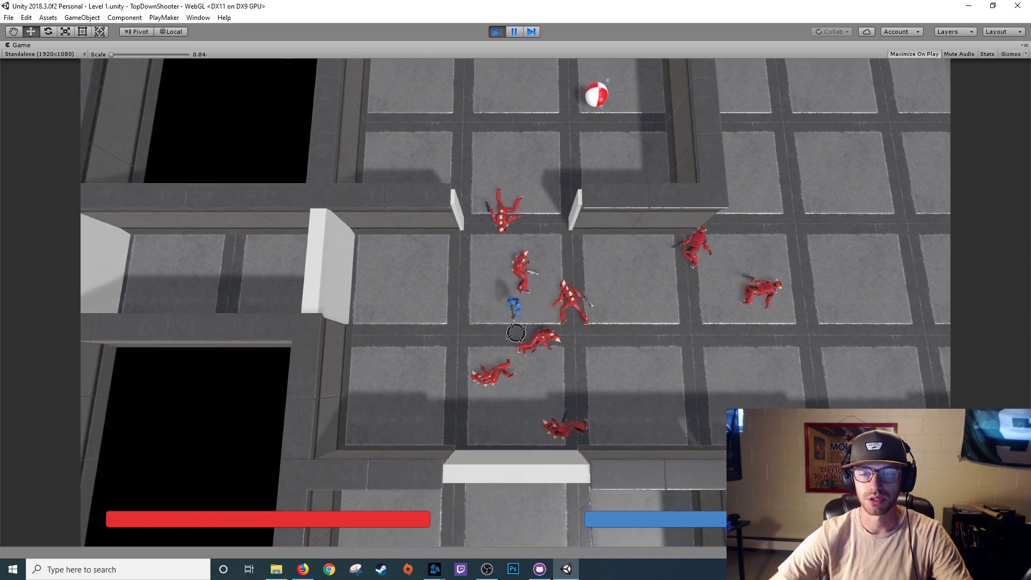